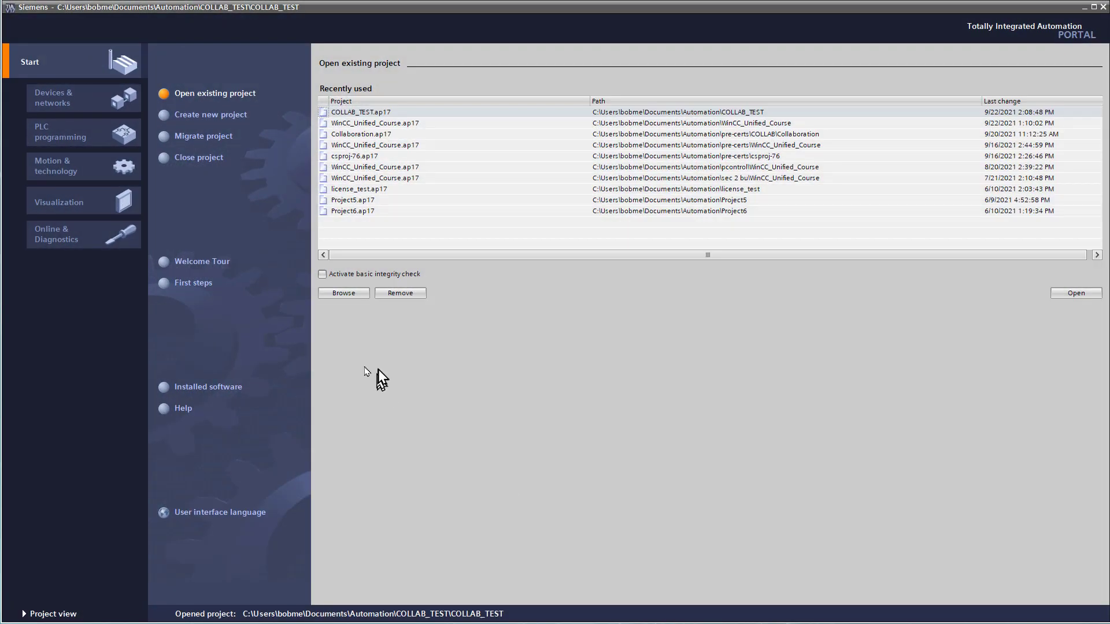
- In project view, browse 2019_eval_RT's Screens, collapse it, then expand the BobsDev-SB2_RT runtime
{"action": "left_click", "coordinate": [49, 614]}
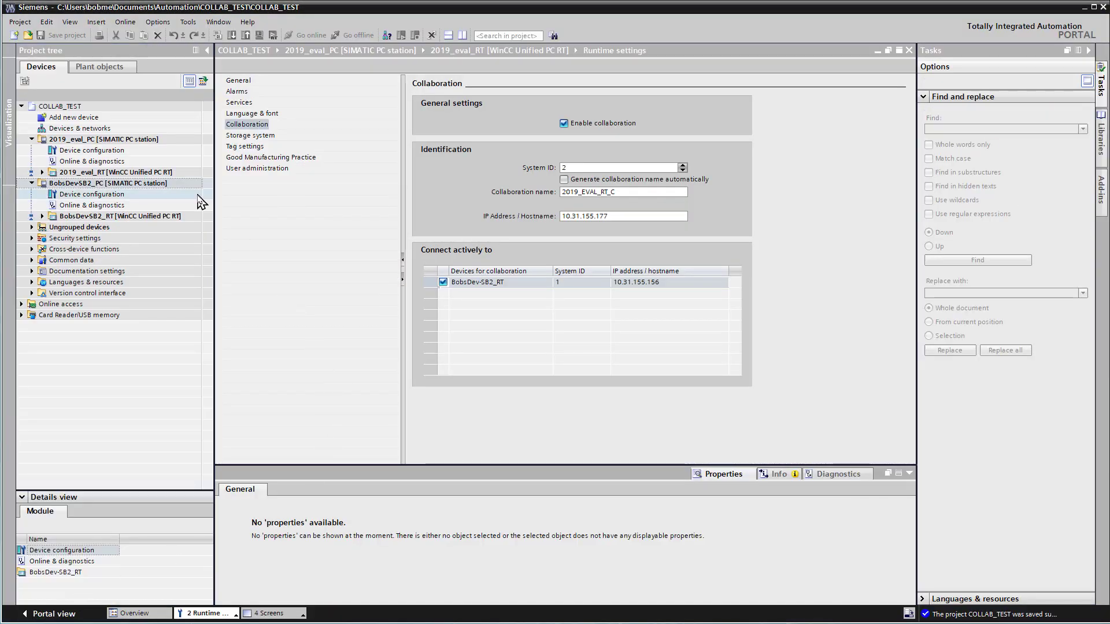
{"action": "left_click_drag", "start_coordinate": [198, 196], "coordinate": [143, 144]}
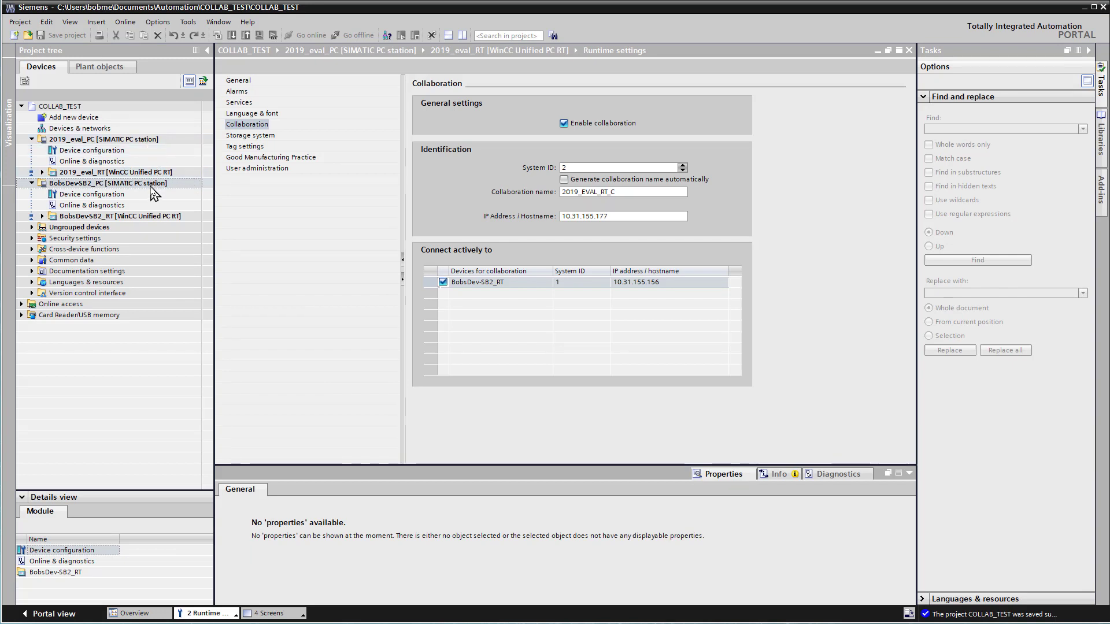
{"action": "left_click", "coordinate": [142, 174]}
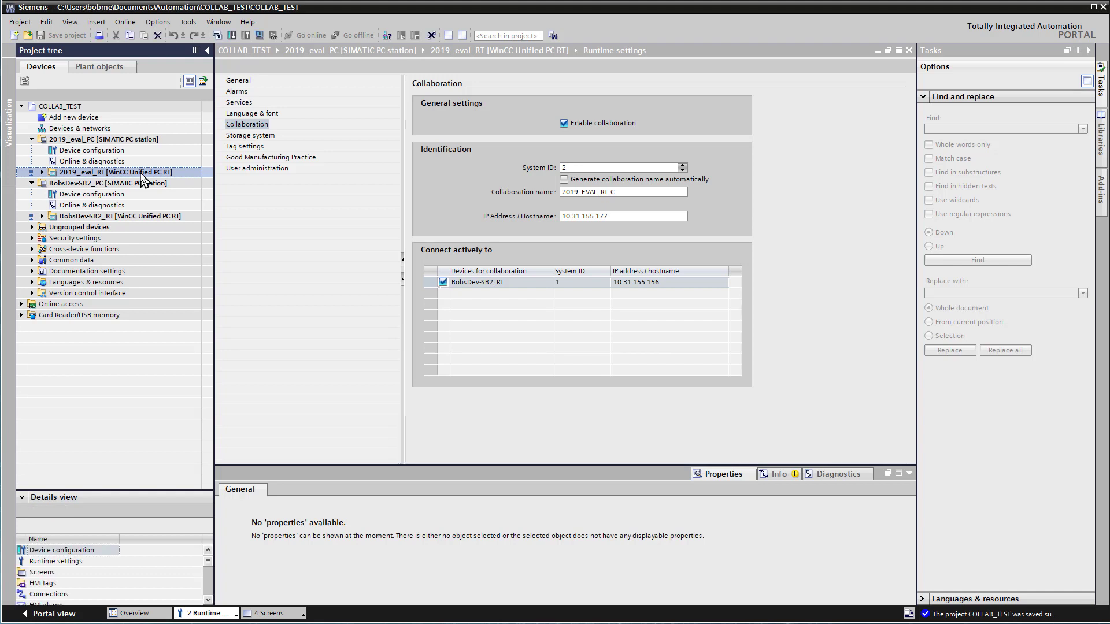
{"action": "left_click", "coordinate": [42, 172]}
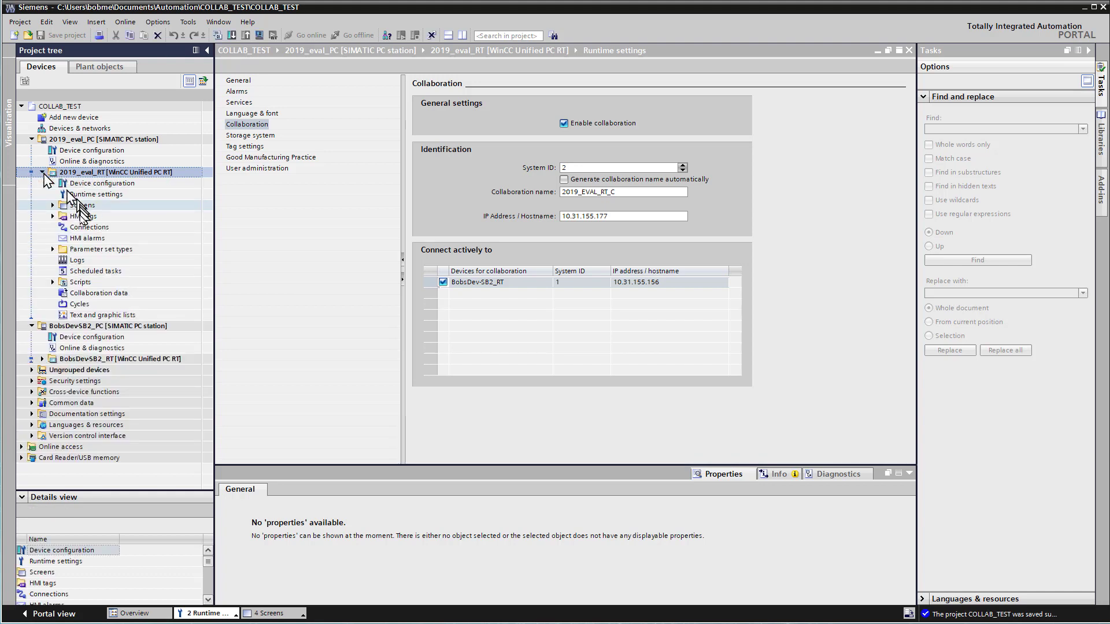
{"action": "left_click", "coordinate": [52, 205]}
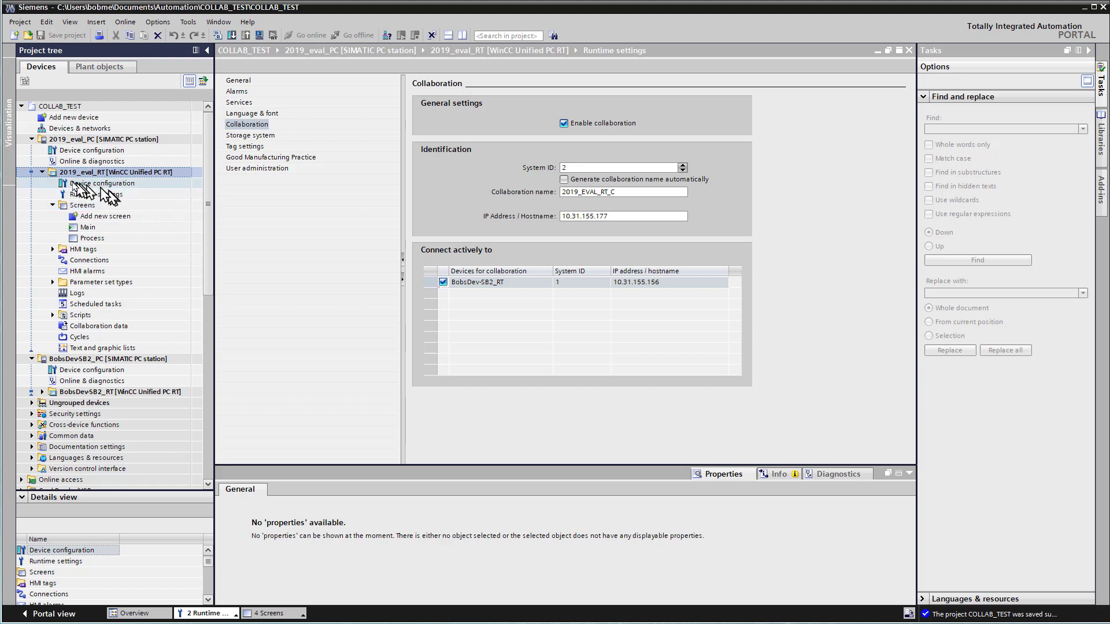
{"action": "left_click", "coordinate": [43, 173]}
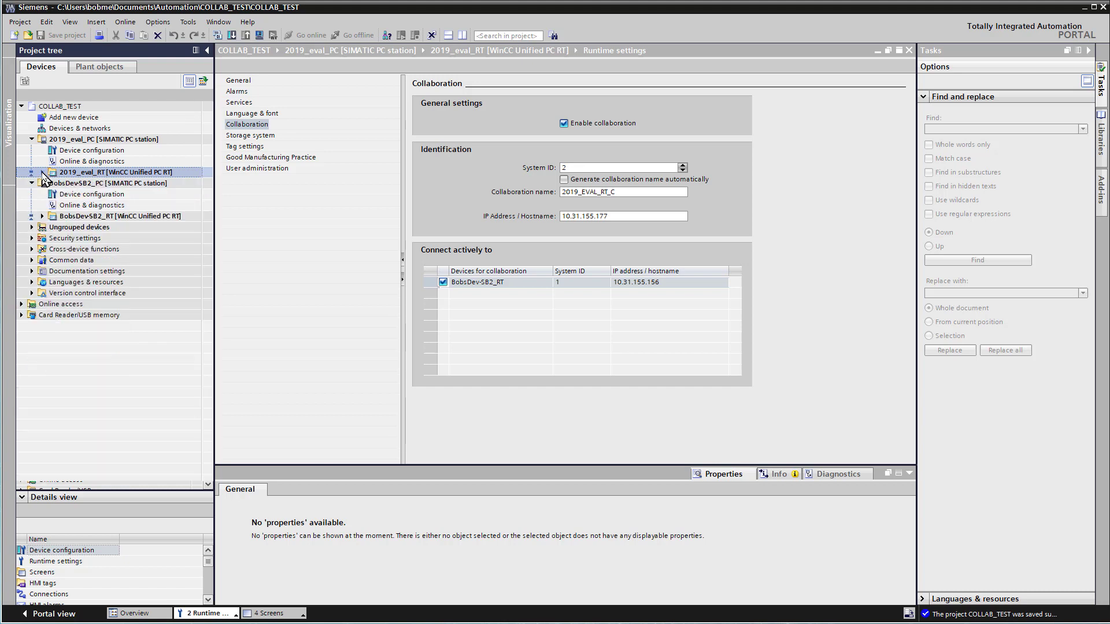
{"action": "left_click", "coordinate": [42, 217]}
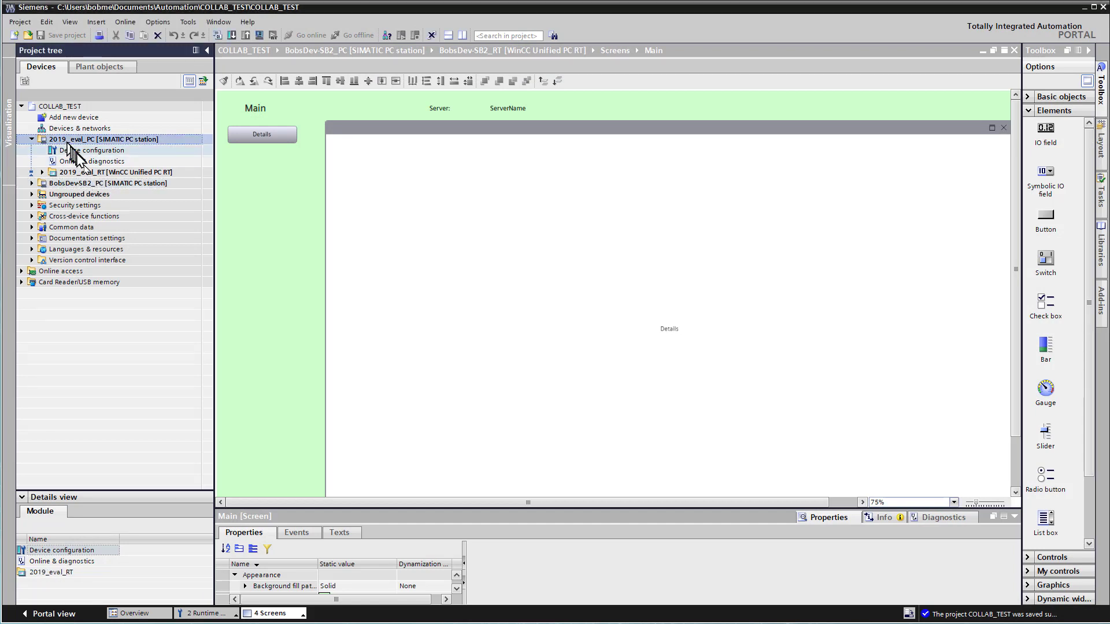
- Expand BobsDev-SB2_PC and BobsDev-SB2_RT down to its Screens folder
{"action": "left_click", "coordinate": [98, 184]}
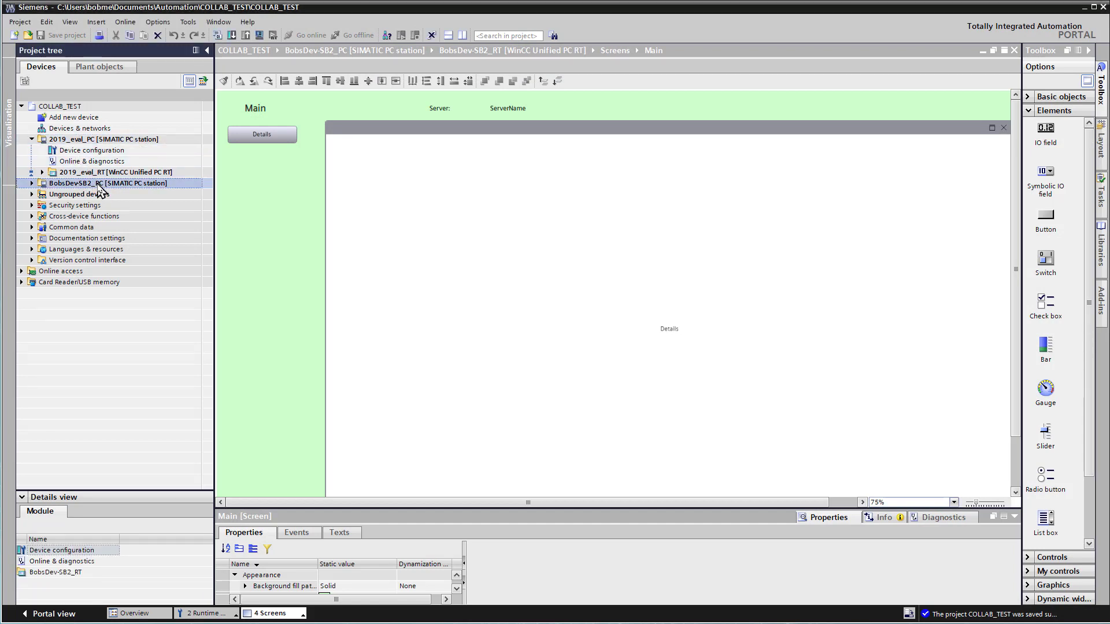
{"action": "double_click", "coordinate": [100, 184]}
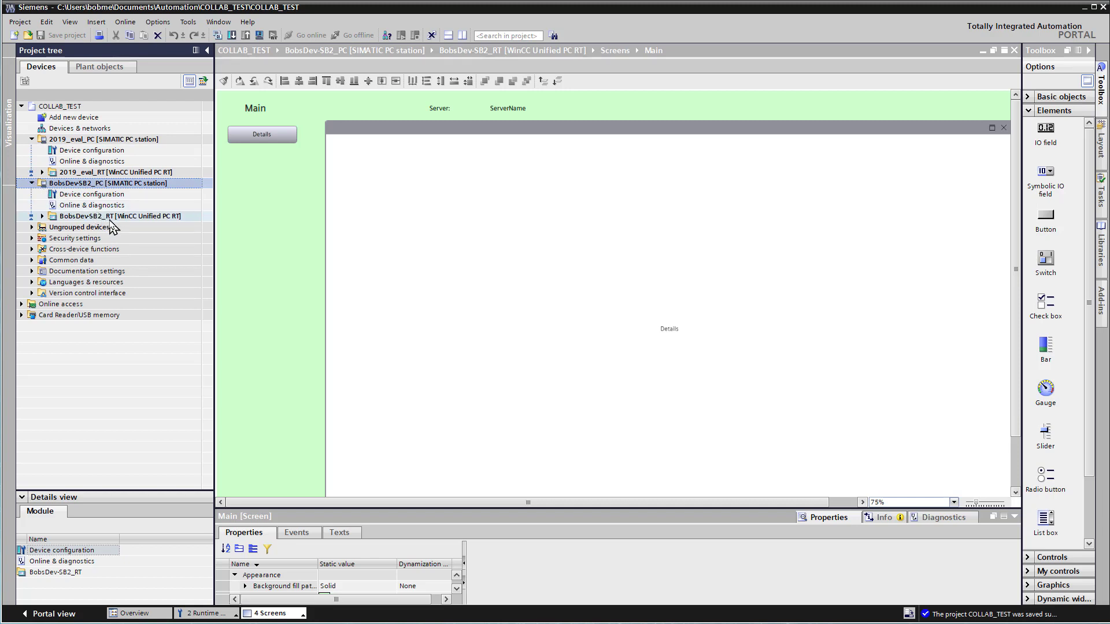
{"action": "left_click", "coordinate": [107, 217]}
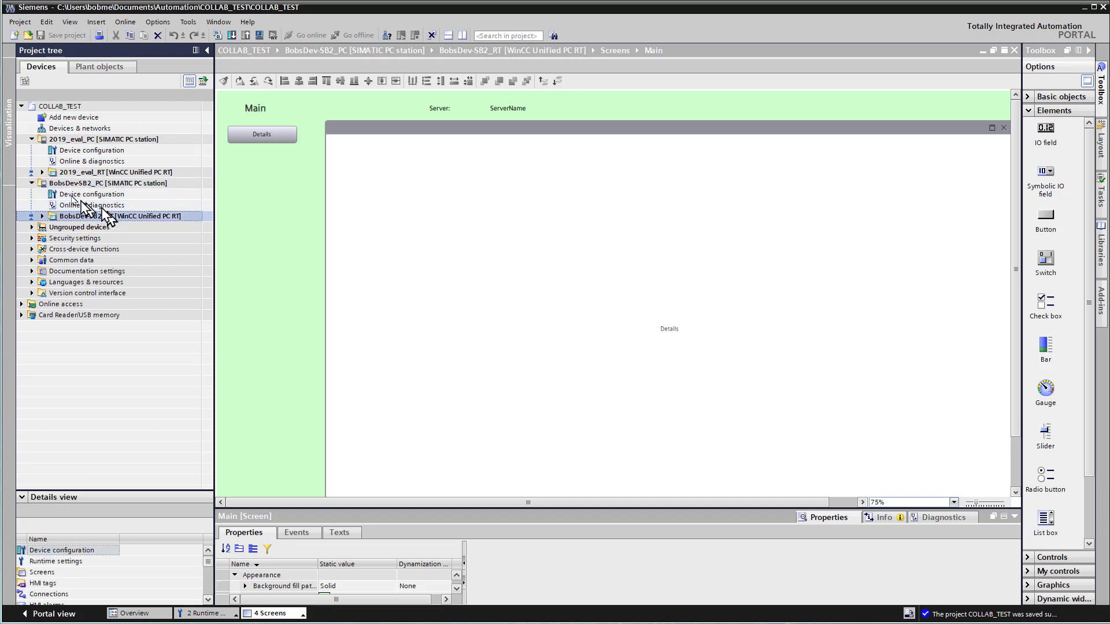
{"action": "left_click", "coordinate": [42, 217]}
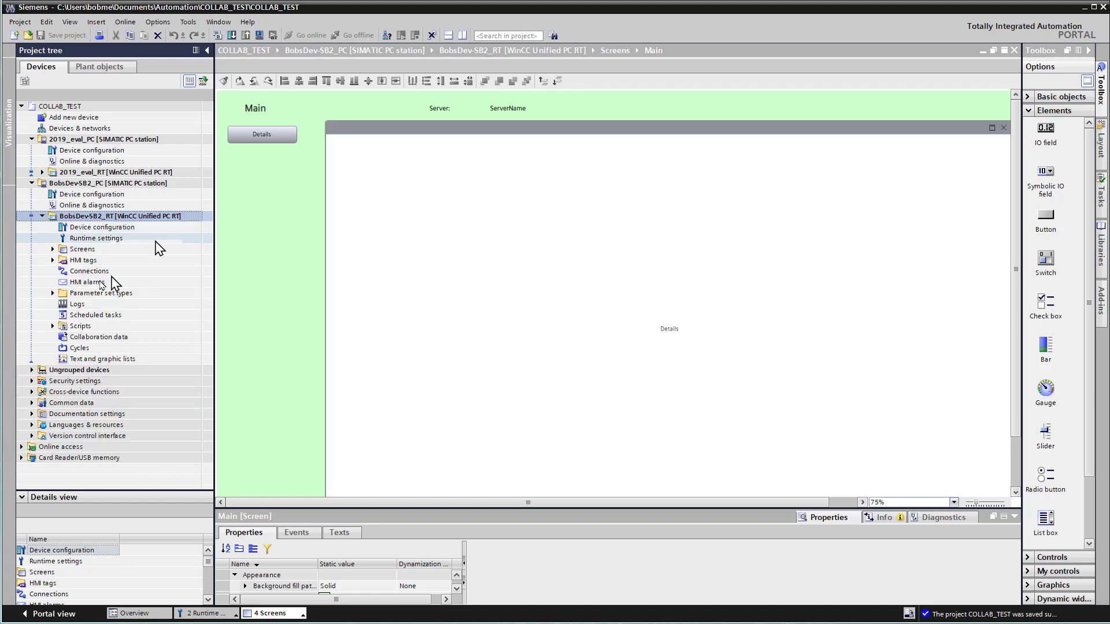
{"action": "left_click", "coordinate": [52, 249]}
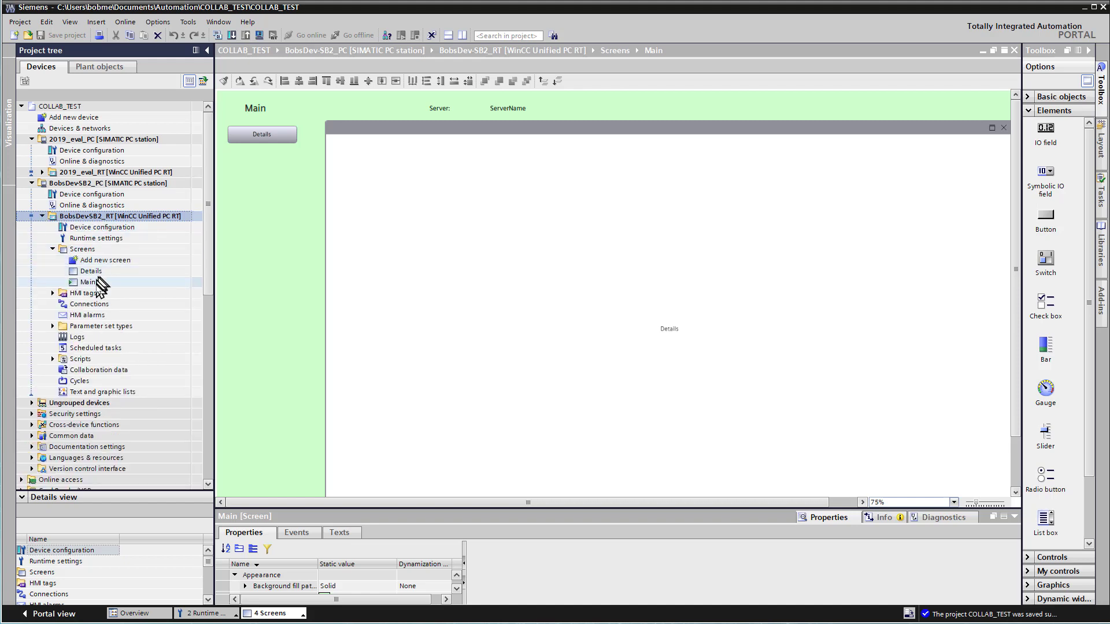
- Open BobsDev-SB2_RT's Details screen showing Motors 1–3 and Furnace 1
{"action": "left_click_drag", "start_coordinate": [88, 282], "coordinate": [677, 304]}
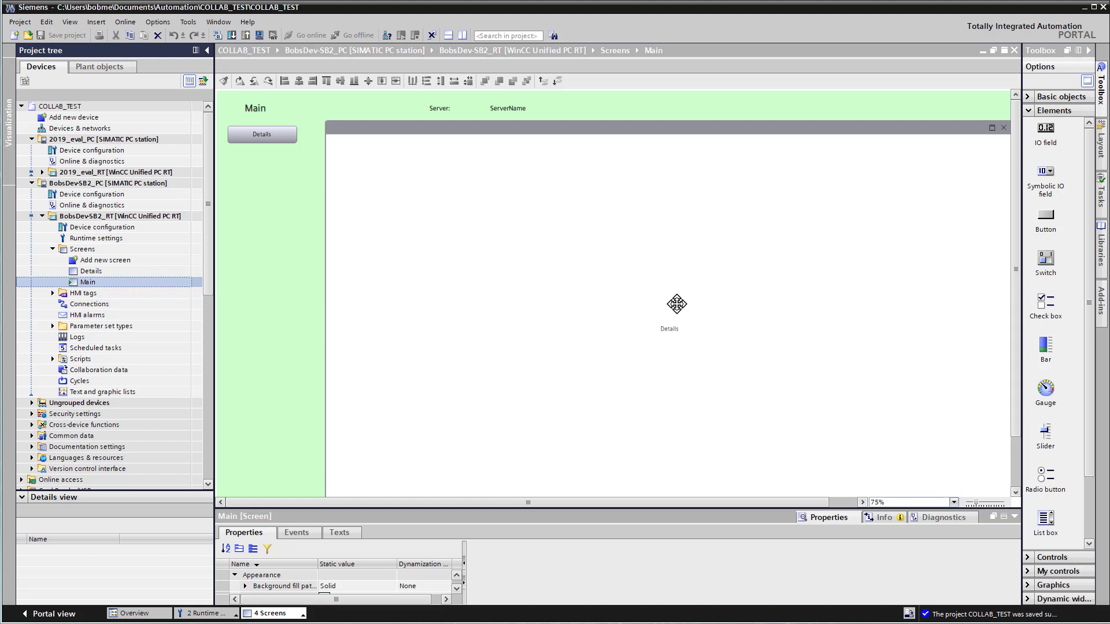
{"action": "left_click_drag", "start_coordinate": [676, 303], "coordinate": [676, 303]}
{"action": "double_click", "coordinate": [88, 271]}
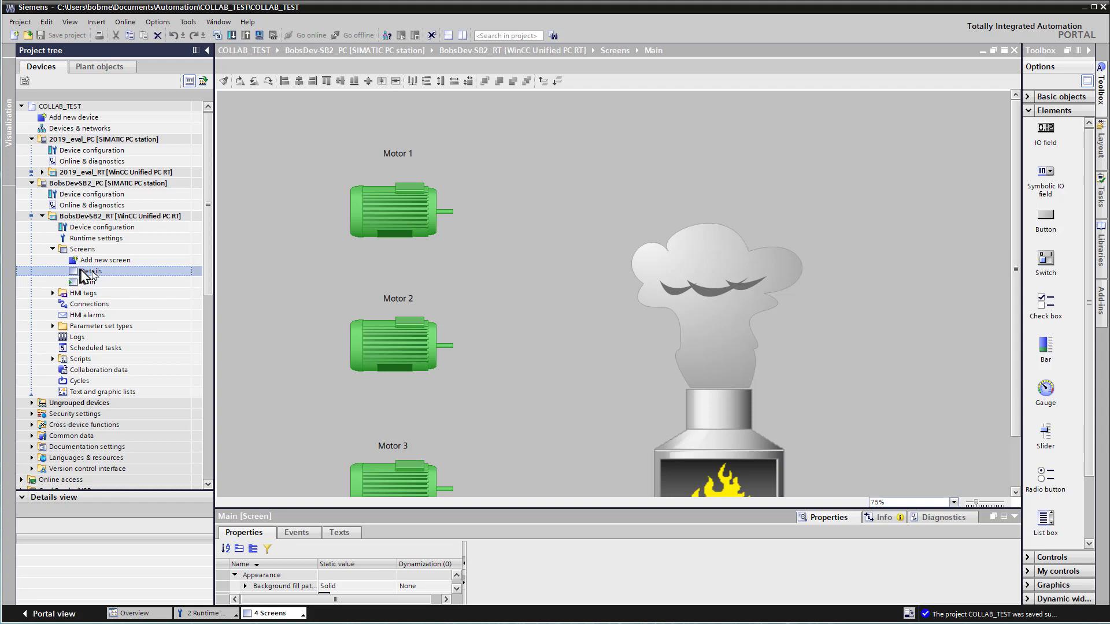
{"action": "scroll", "coordinate": [1015, 347], "scroll_direction": "down", "scroll_amount": 5}
{"action": "scroll", "coordinate": [1030, 426], "scroll_direction": "up", "scroll_amount": 5}
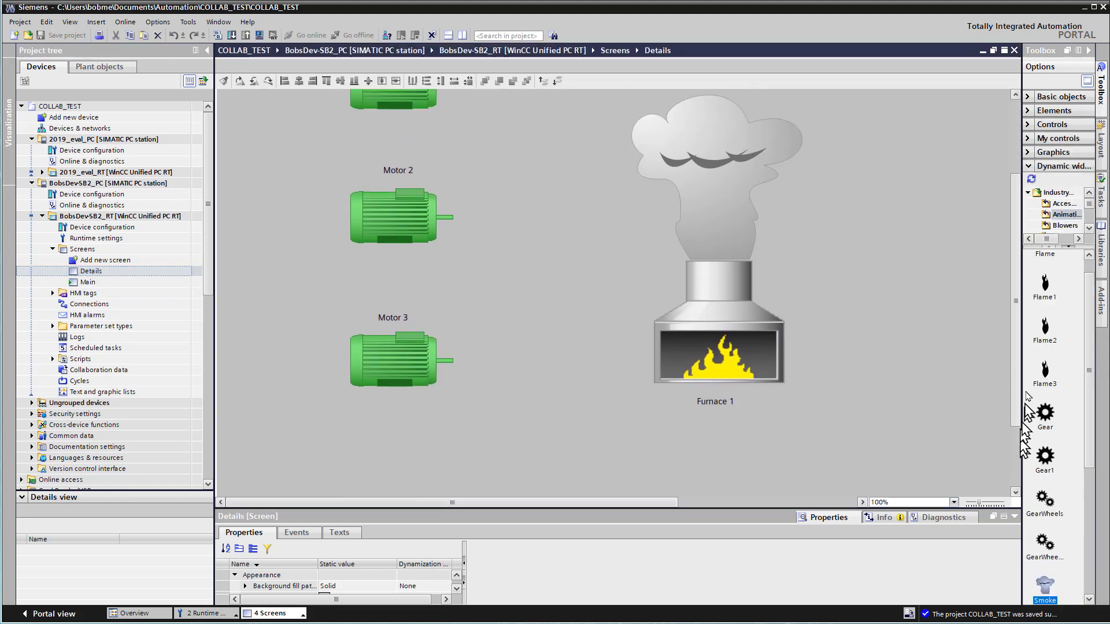
- Return to BobsDev-SB2_RT's Main screen and expand the 2019_eval_RT runtime
{"action": "left_click", "coordinate": [88, 282]}
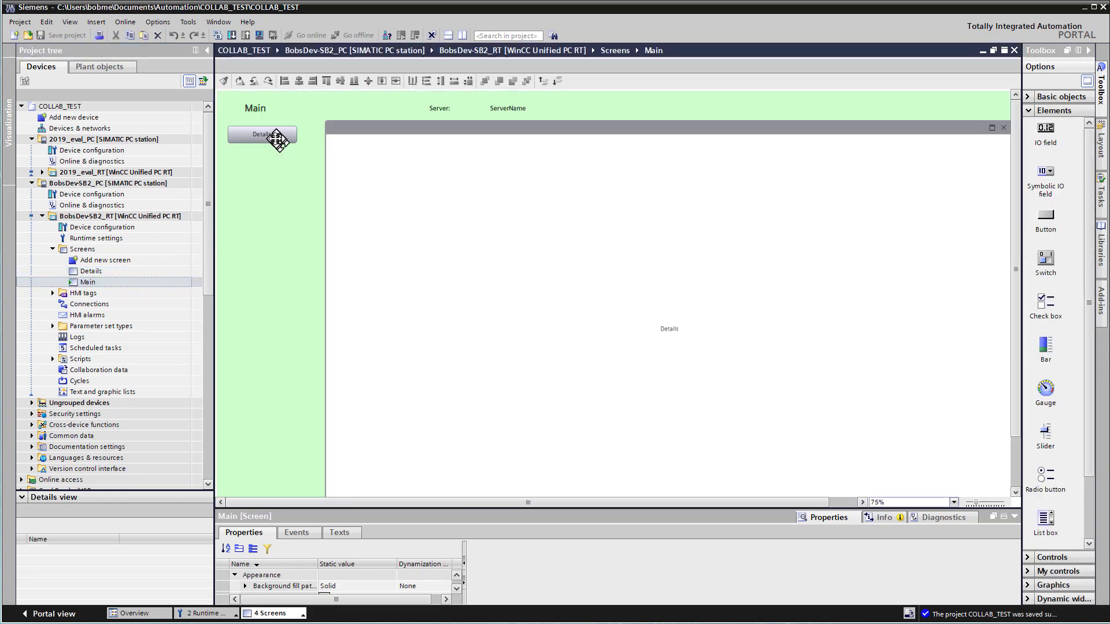
{"action": "left_click", "coordinate": [271, 136]}
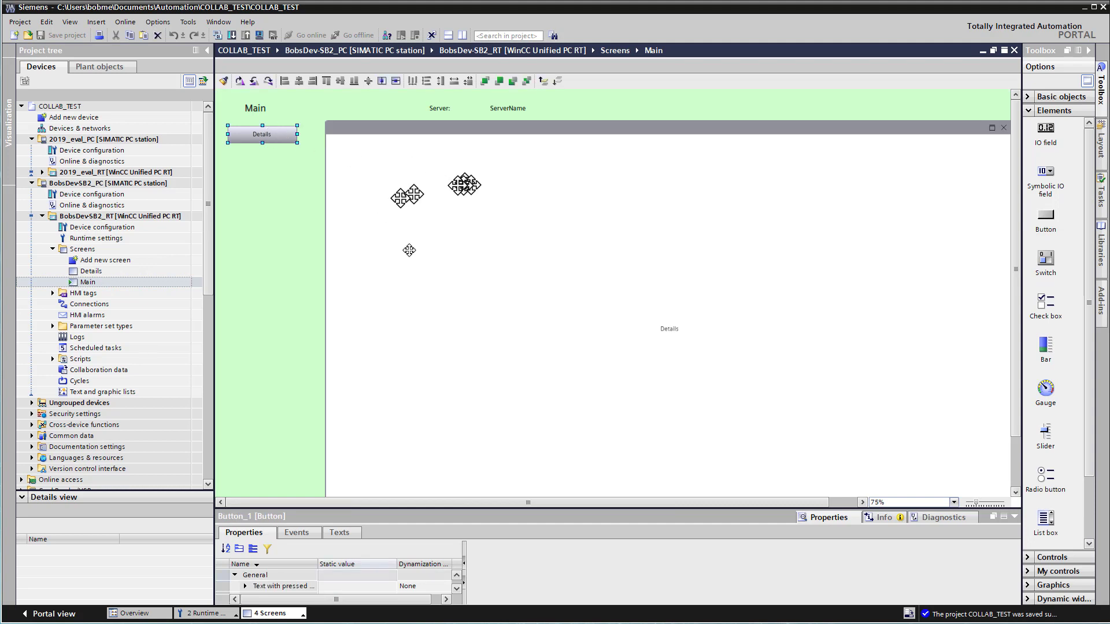
{"action": "left_click", "coordinate": [42, 172]}
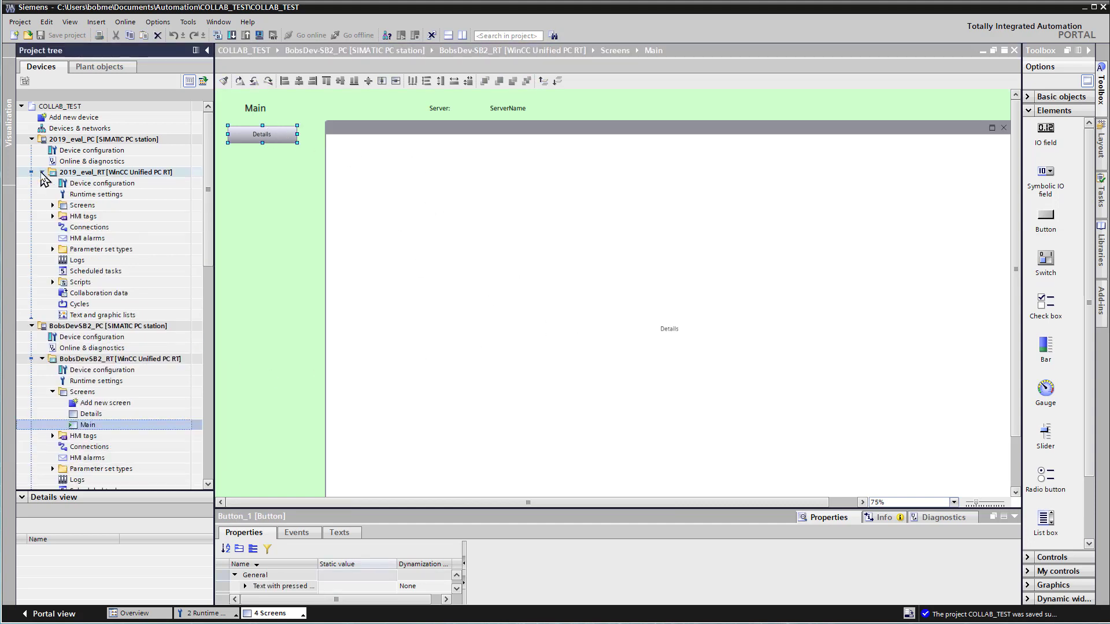
- View 2019_eval_RT's Main screen with its Process window, then the Process screen, then Main again
{"action": "left_click", "coordinate": [53, 205]}
{"action": "double_click", "coordinate": [130, 227]}
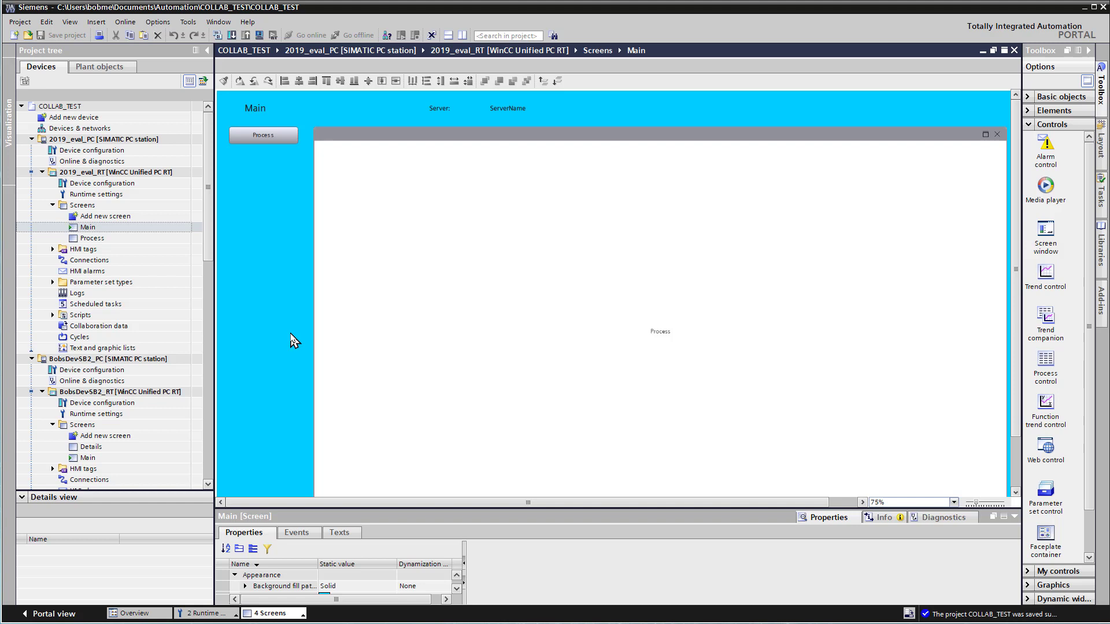
{"action": "left_click", "coordinate": [550, 224]}
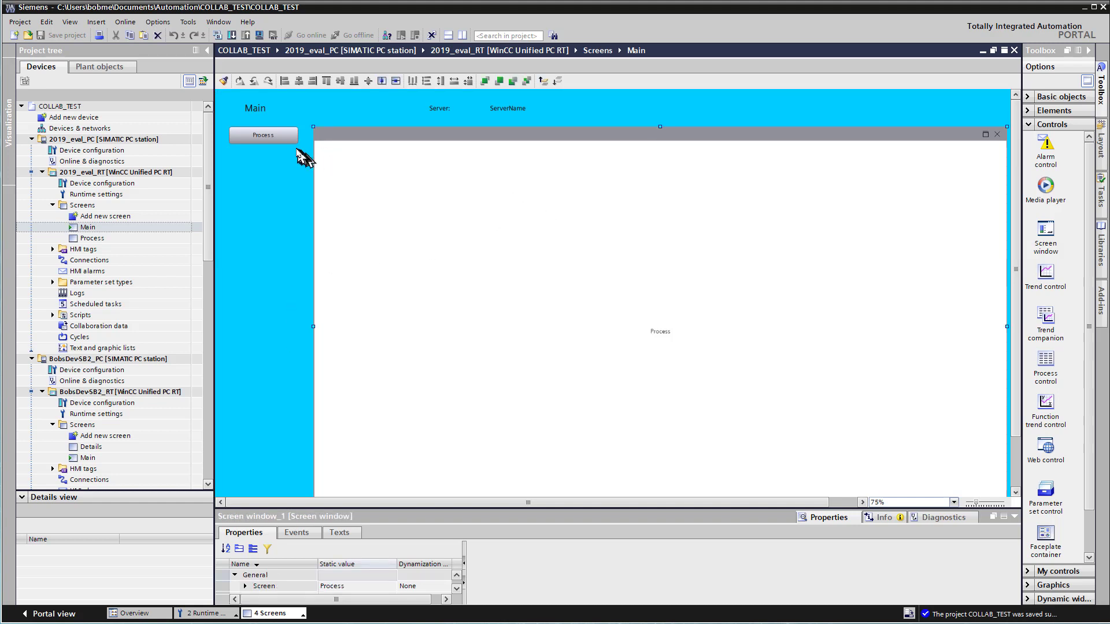
{"action": "double_click", "coordinate": [92, 238]}
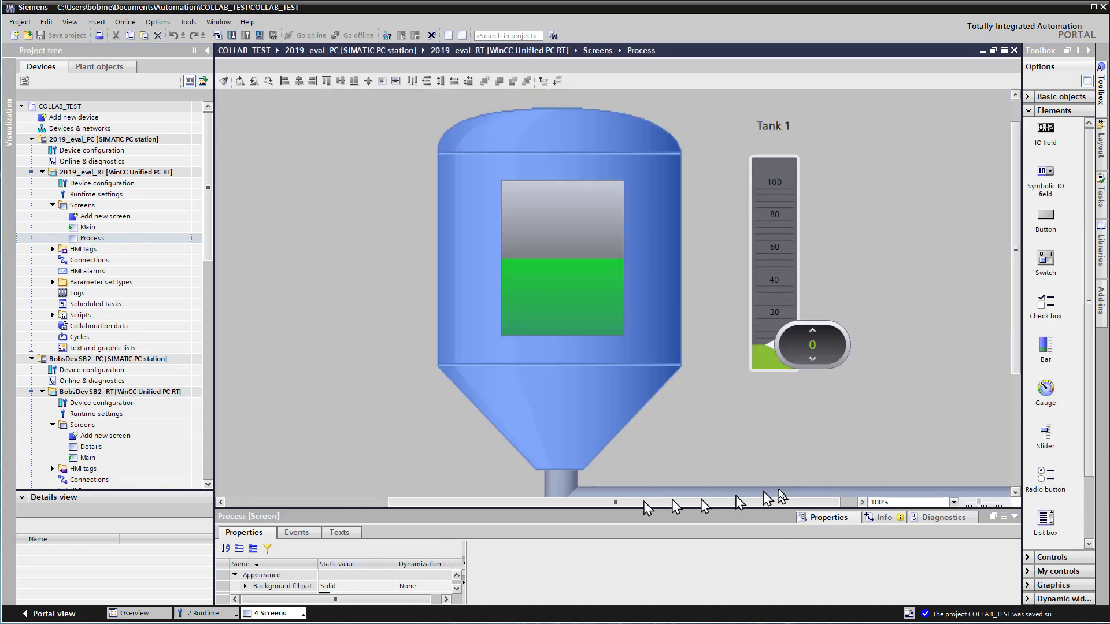
{"action": "left_click_drag", "start_coordinate": [780, 501], "coordinate": [260, 504]}
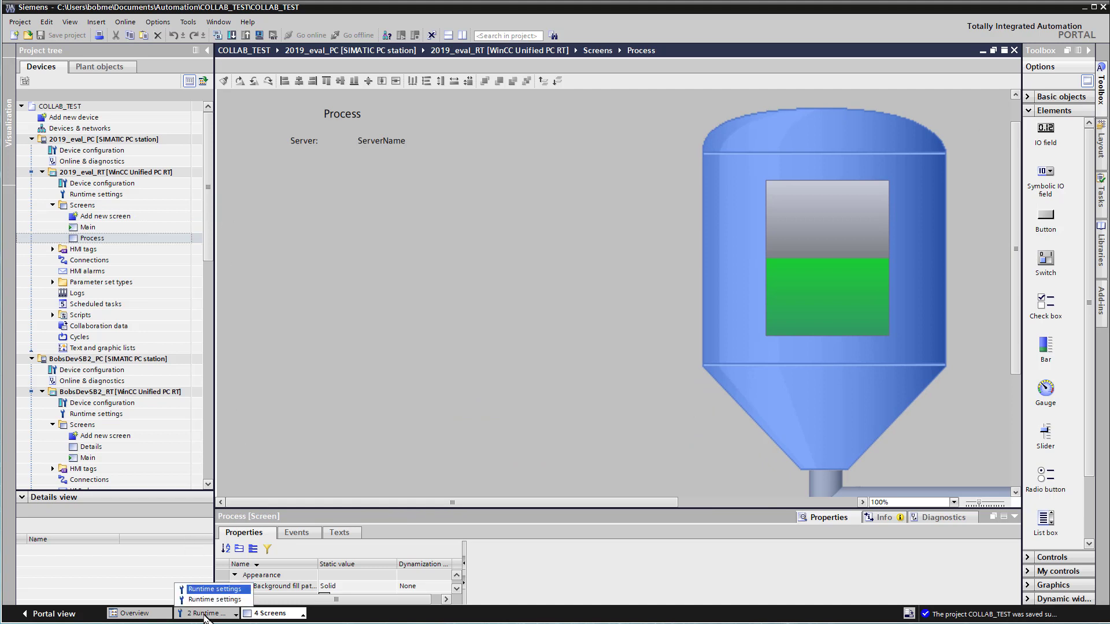
{"action": "double_click", "coordinate": [88, 227]}
{"action": "left_click", "coordinate": [504, 111]}
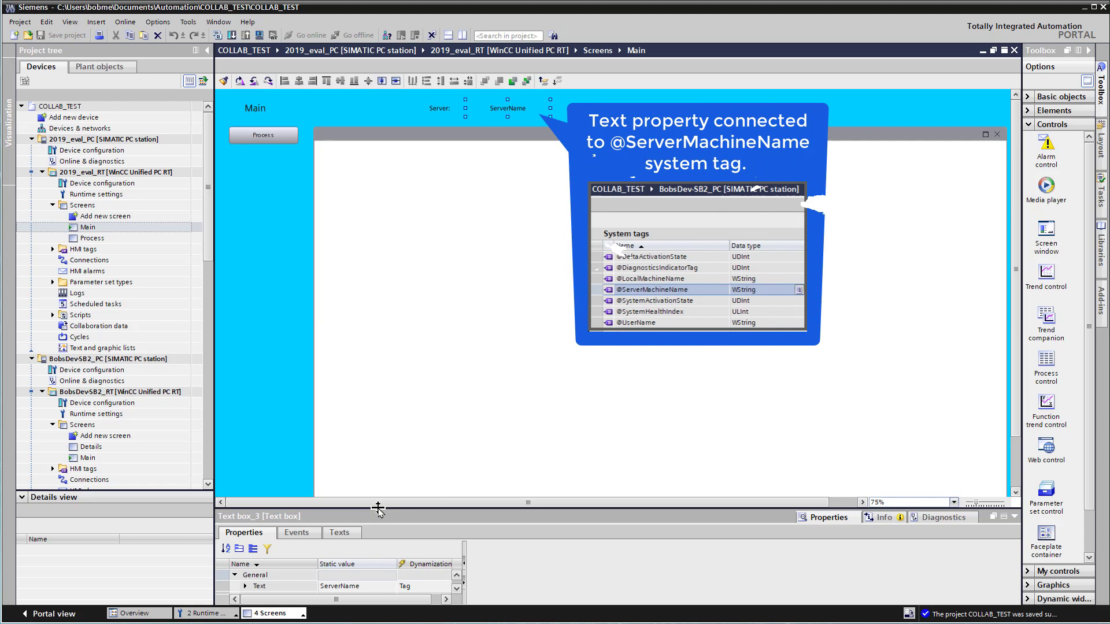
{"action": "left_click_drag", "start_coordinate": [380, 510], "coordinate": [371, 422]}
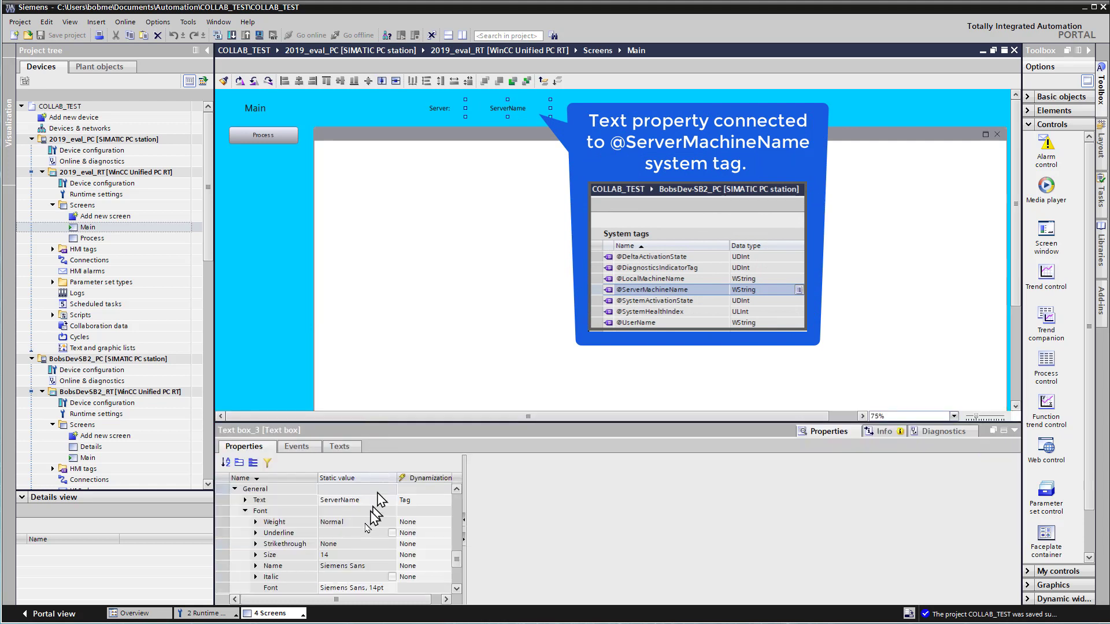
{"action": "left_click", "coordinate": [331, 501]}
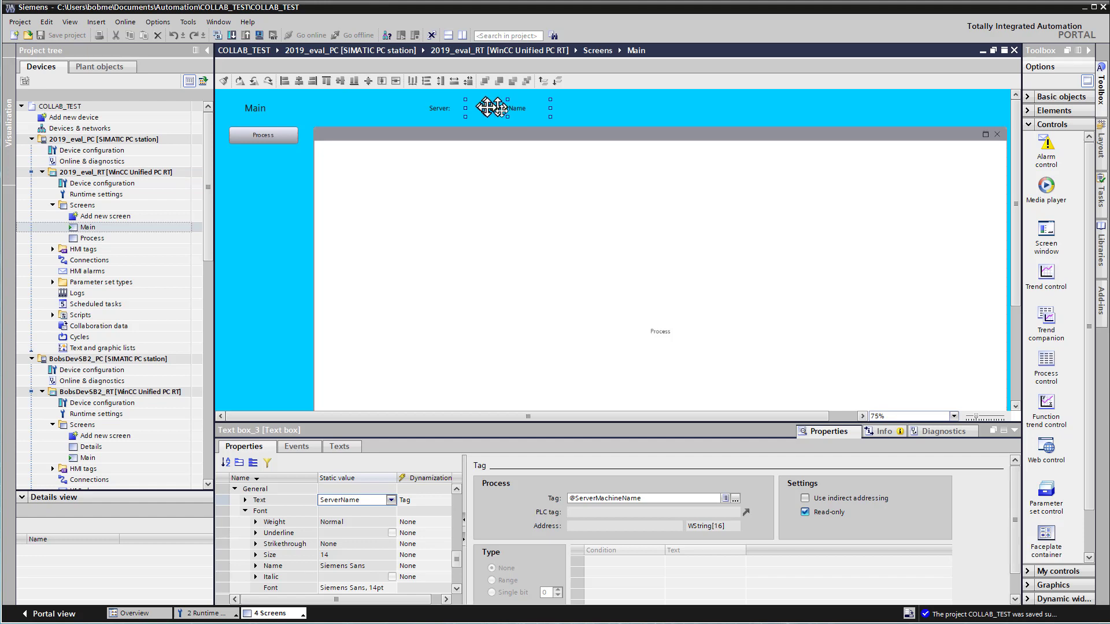
- Open BobsDev-SB2_RT's Main screen and check its ServerName text box tag
{"action": "double_click", "coordinate": [88, 458]}
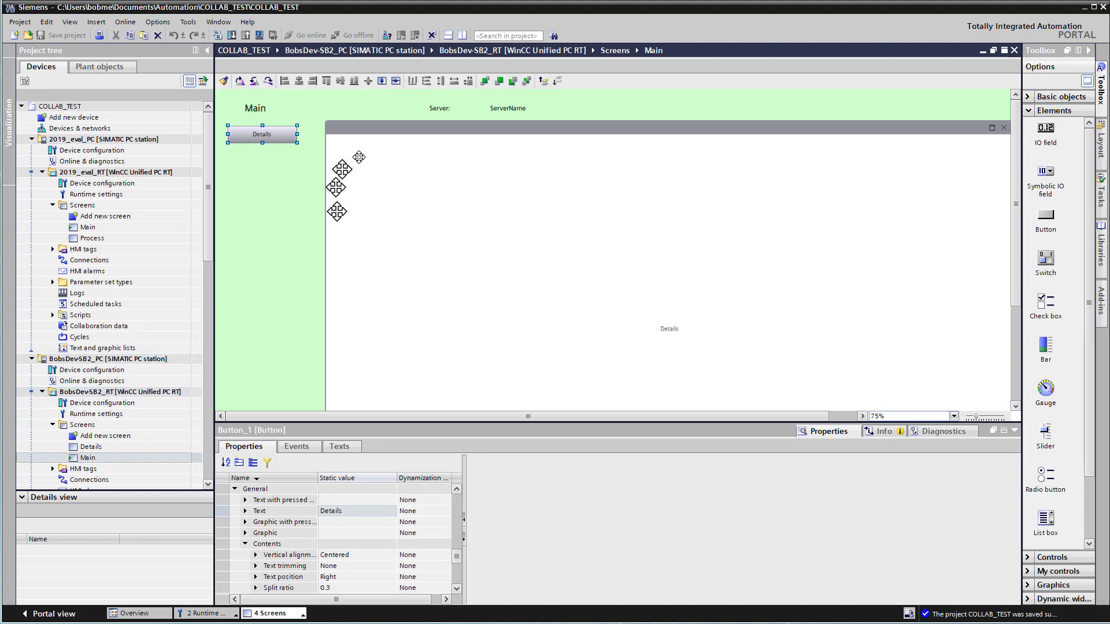
{"action": "left_click", "coordinate": [507, 108]}
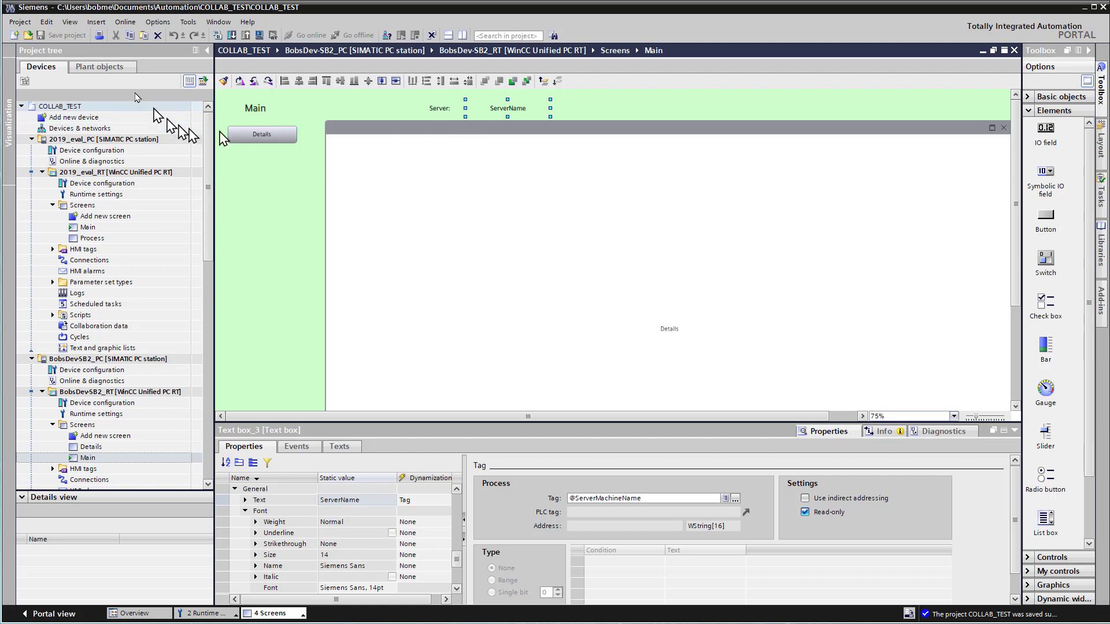
{"action": "scroll", "coordinate": [211, 312], "scroll_direction": "down", "scroll_amount": 4}
{"action": "scroll", "coordinate": [212, 315], "scroll_direction": "down", "scroll_amount": 4}
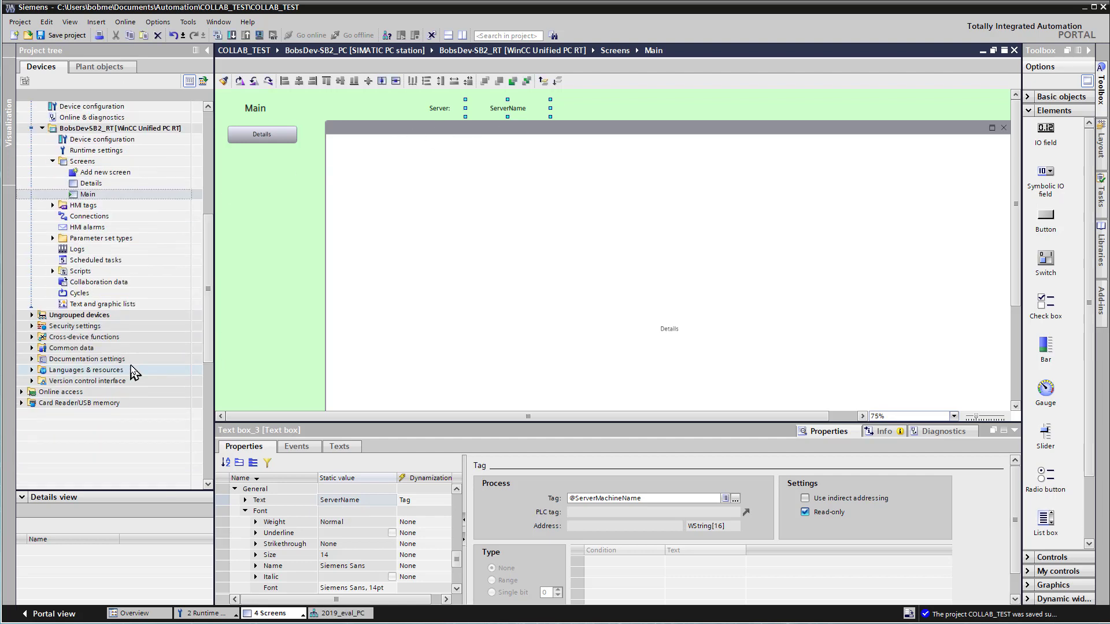
- View users and roles under Security settings, then browse both runtimes' general runtime settings
{"action": "left_click", "coordinate": [32, 326]}
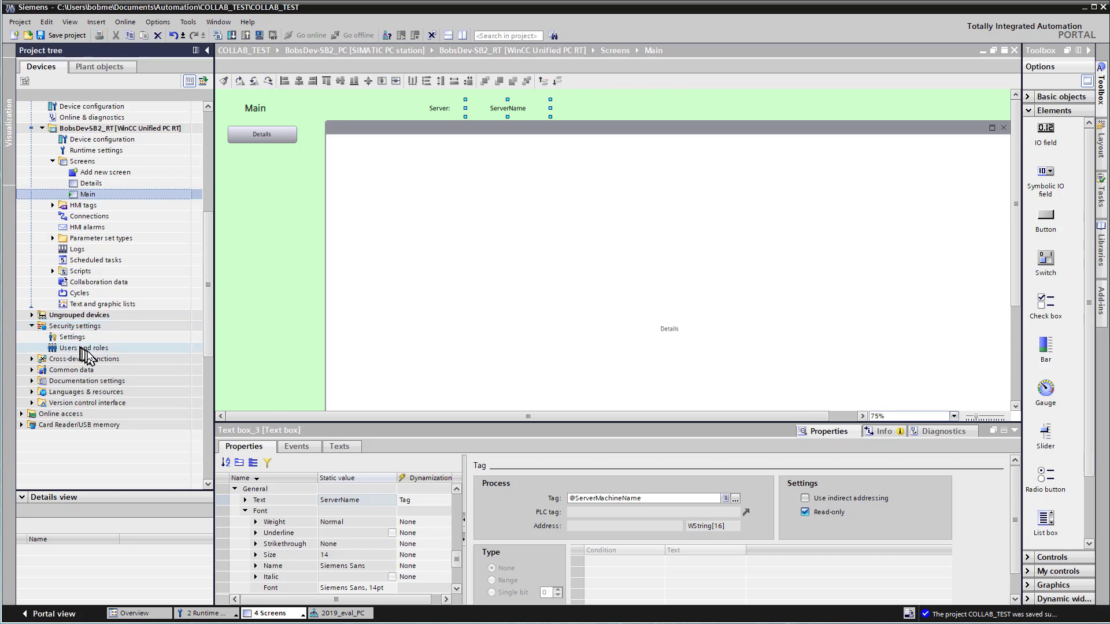
{"action": "double_click", "coordinate": [87, 348]}
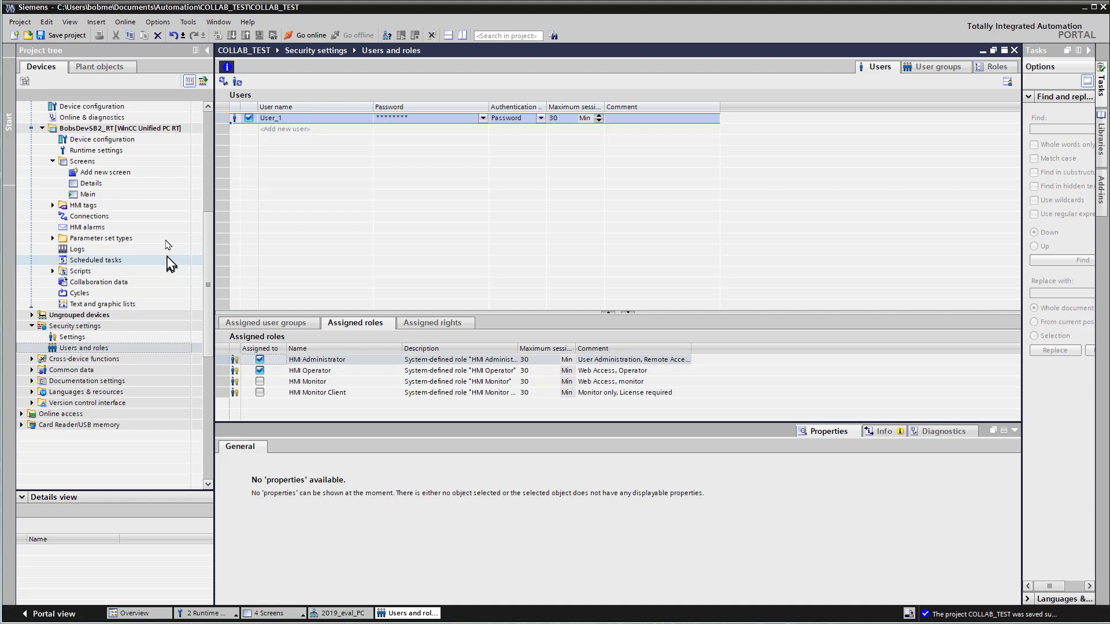
{"action": "double_click", "coordinate": [94, 151]}
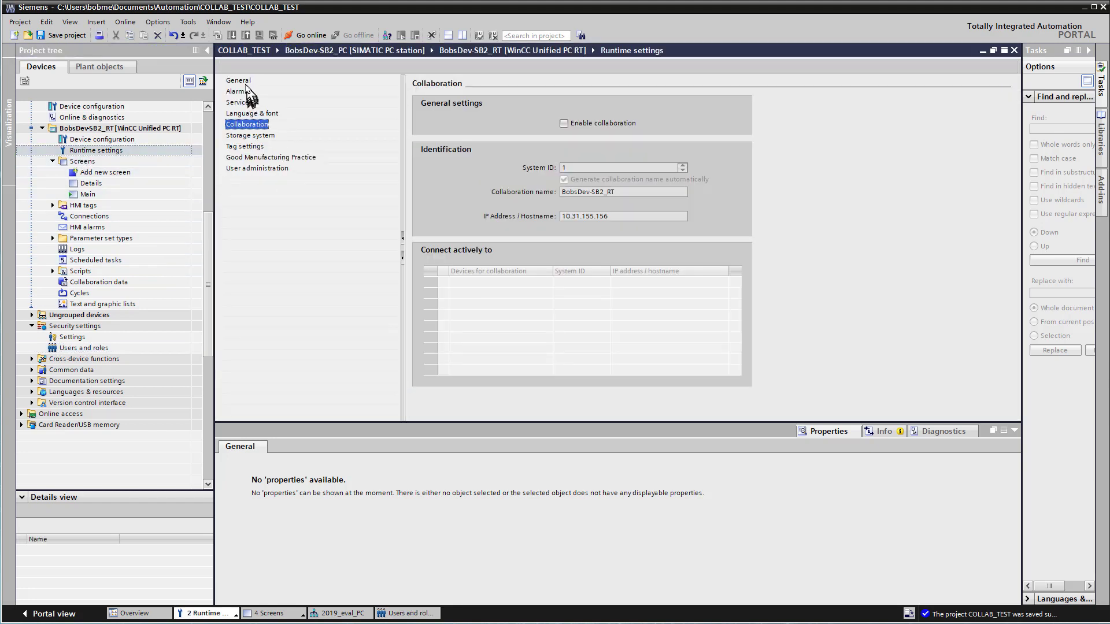
{"action": "left_click", "coordinate": [240, 81]}
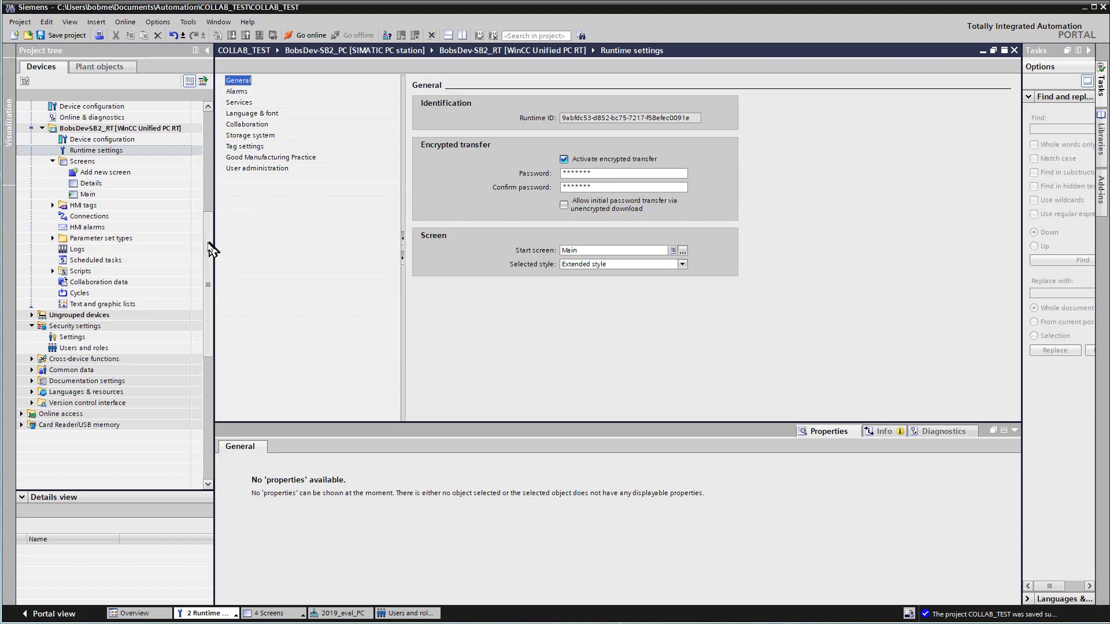
{"action": "left_click_drag", "start_coordinate": [213, 247], "coordinate": [203, 161]}
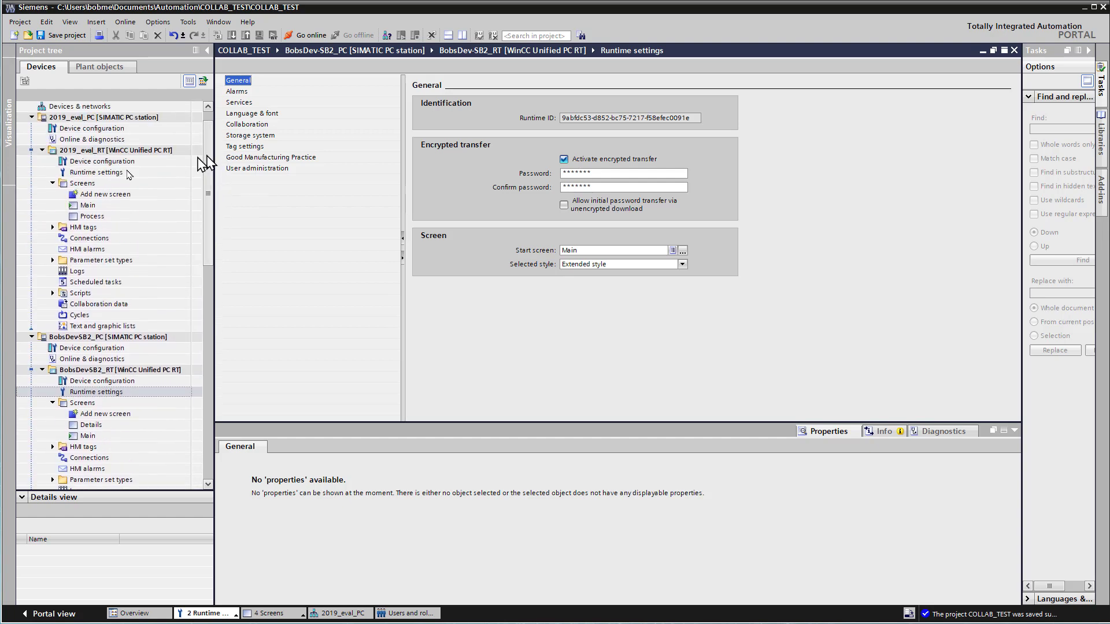
{"action": "left_click", "coordinate": [107, 172]}
{"action": "left_click", "coordinate": [242, 80]}
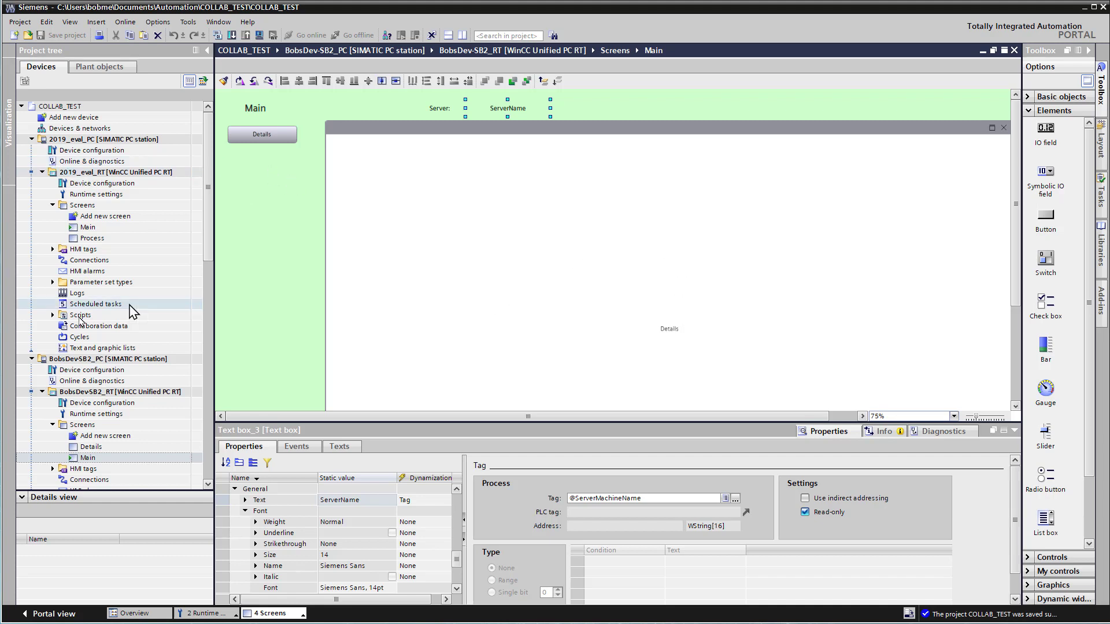
- Enable collaboration in 2019_eval_RT's runtime settings
{"action": "double_click", "coordinate": [102, 227]}
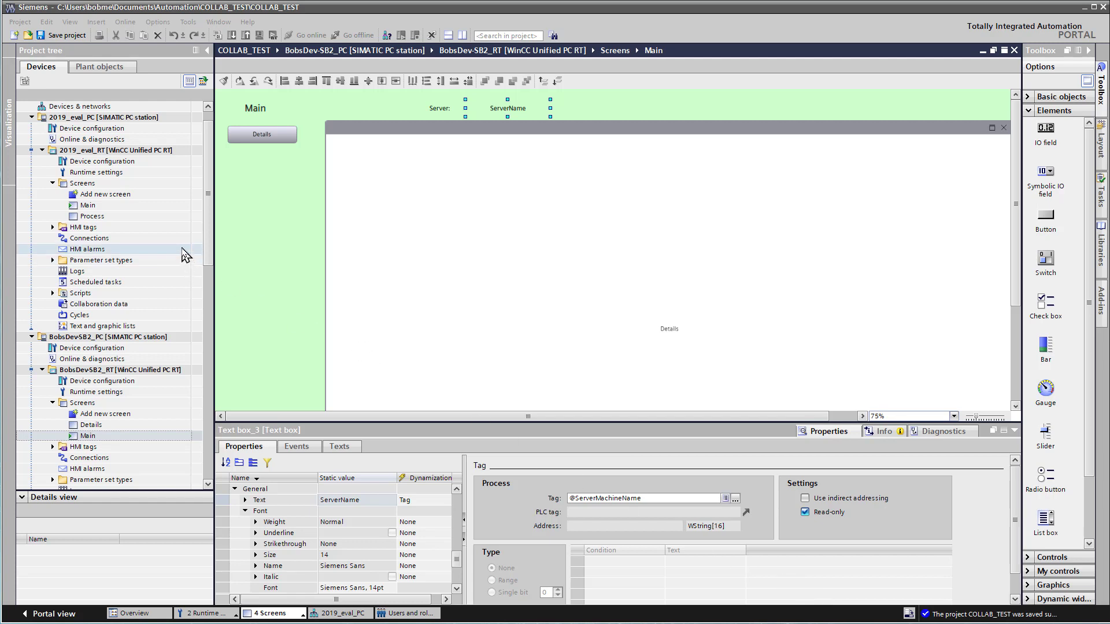
{"action": "left_click", "coordinate": [96, 172]}
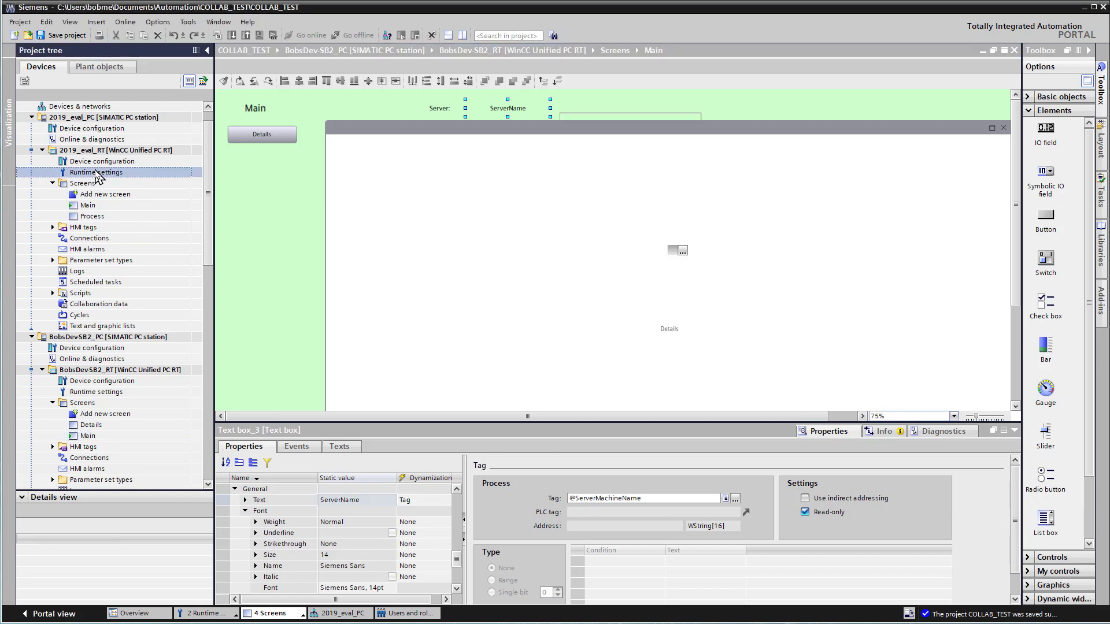
{"action": "double_click", "coordinate": [96, 173]}
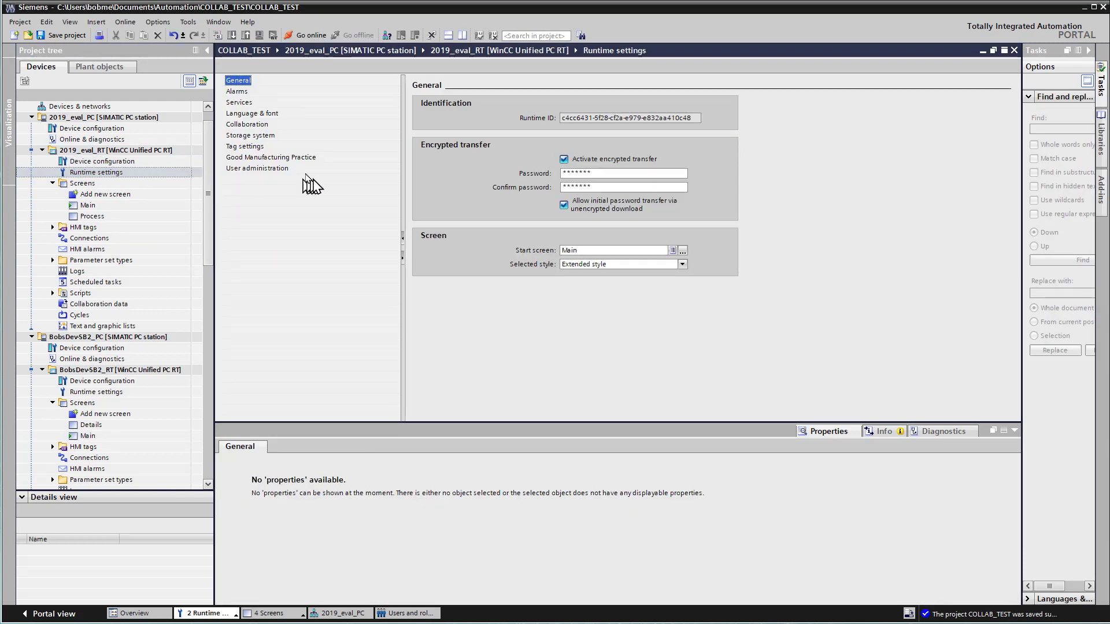
{"action": "left_click", "coordinate": [263, 125]}
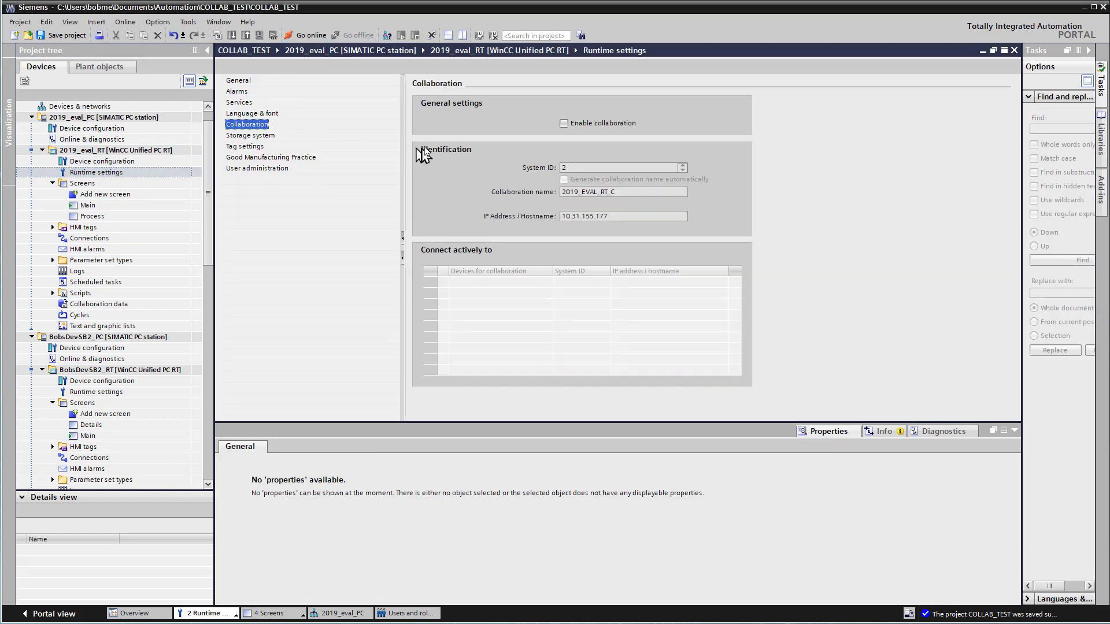
{"action": "left_click", "coordinate": [565, 124]}
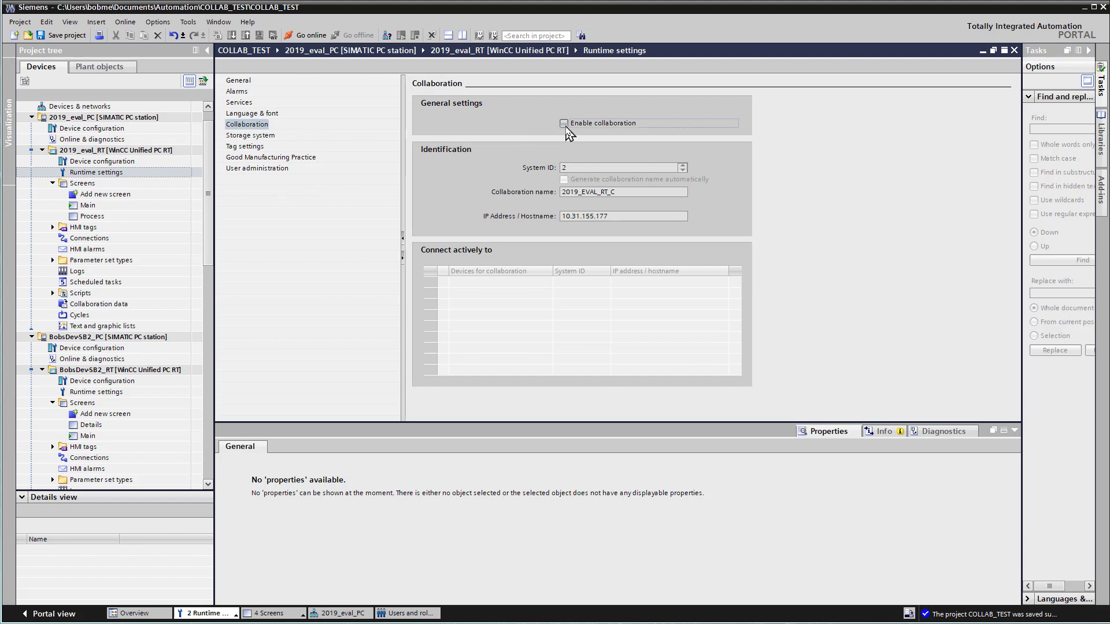
{"action": "left_click", "coordinate": [565, 125]}
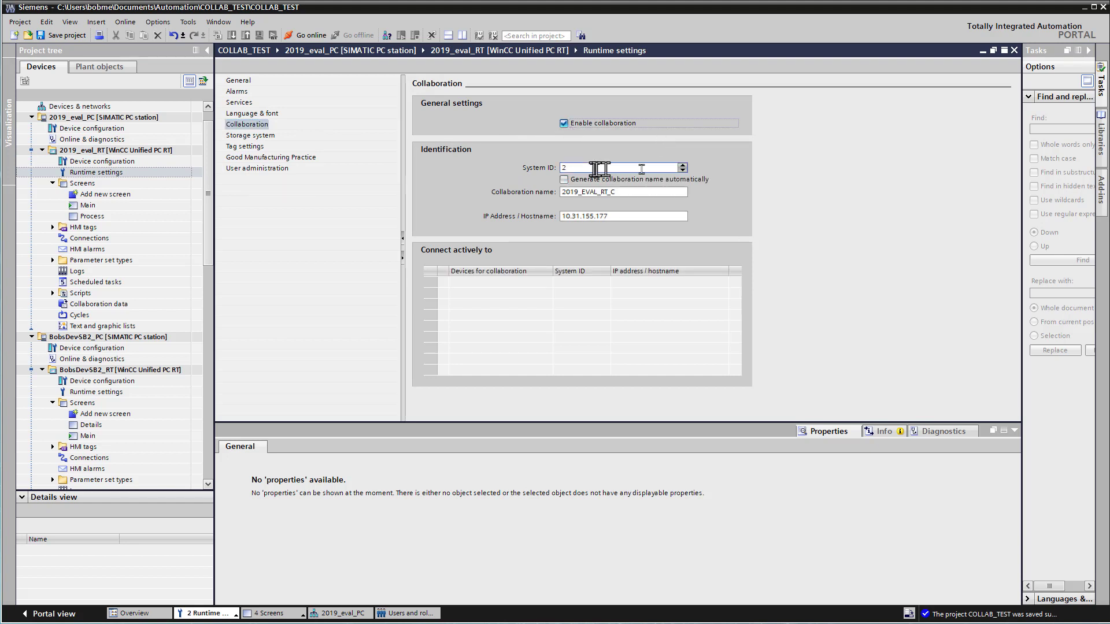
- Review System ID 2, collaboration name 2019_EVAL_RT_C and the IP address, then open BobsDev-SB2_RT's runtime settings
{"action": "left_click", "coordinate": [561, 167]}
{"action": "key", "text": "BackSpace"}
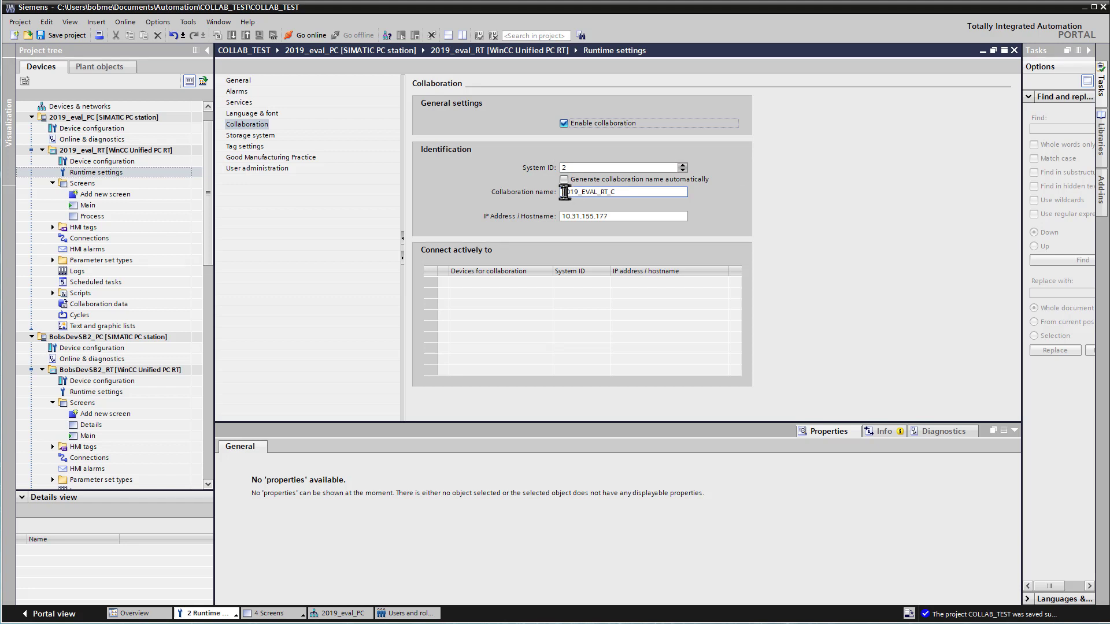
{"action": "left_click_drag", "start_coordinate": [565, 192], "coordinate": [652, 204]}
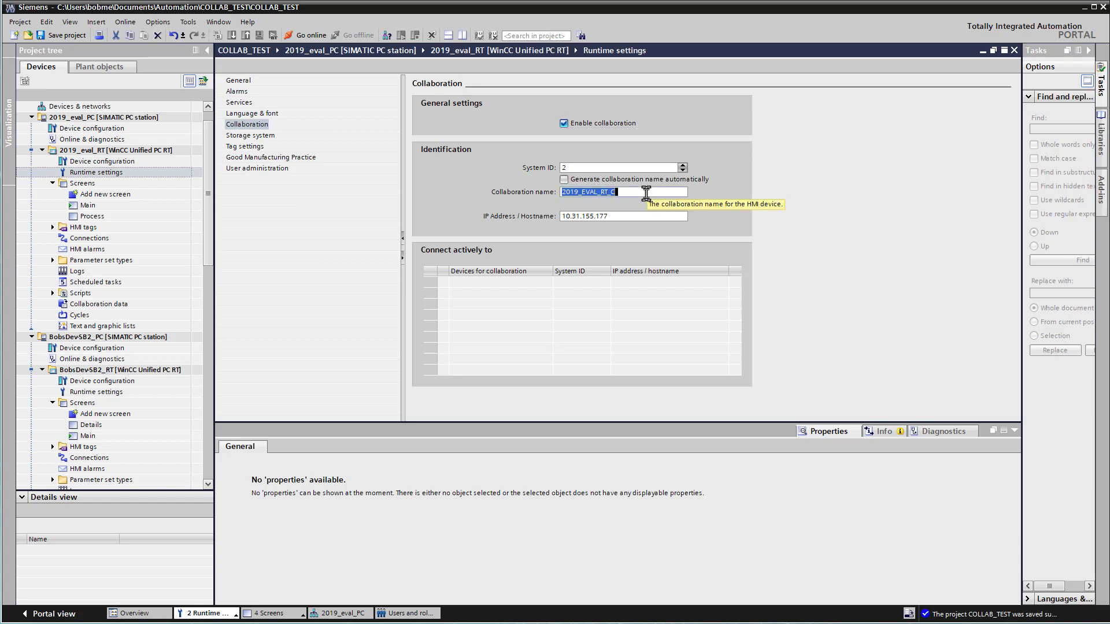
{"action": "left_click", "coordinate": [647, 193]}
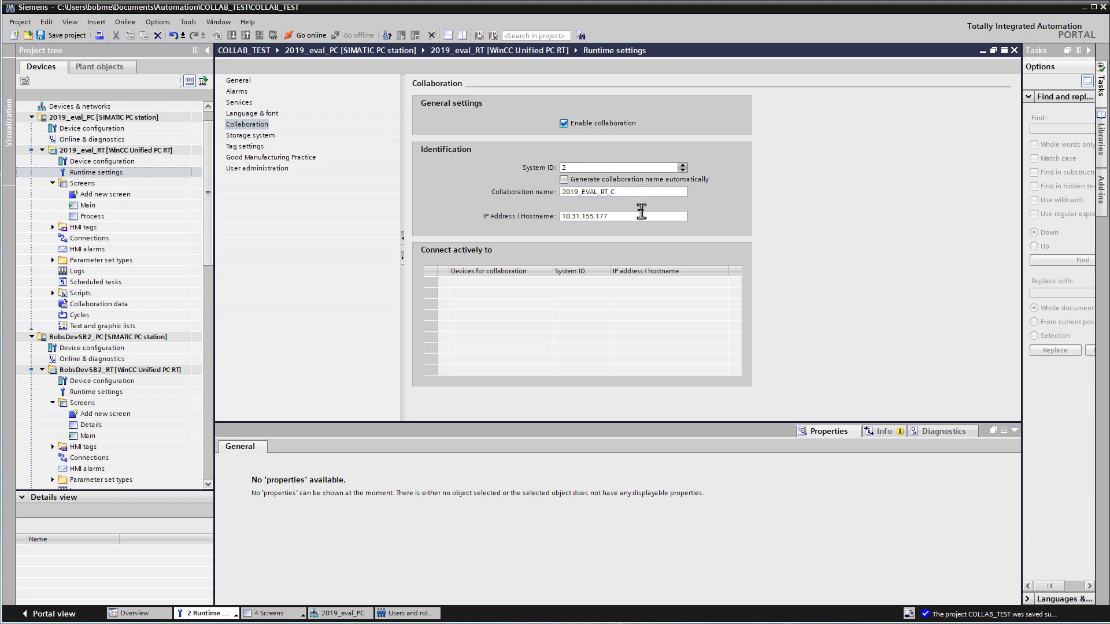
{"action": "left_click", "coordinate": [642, 212]}
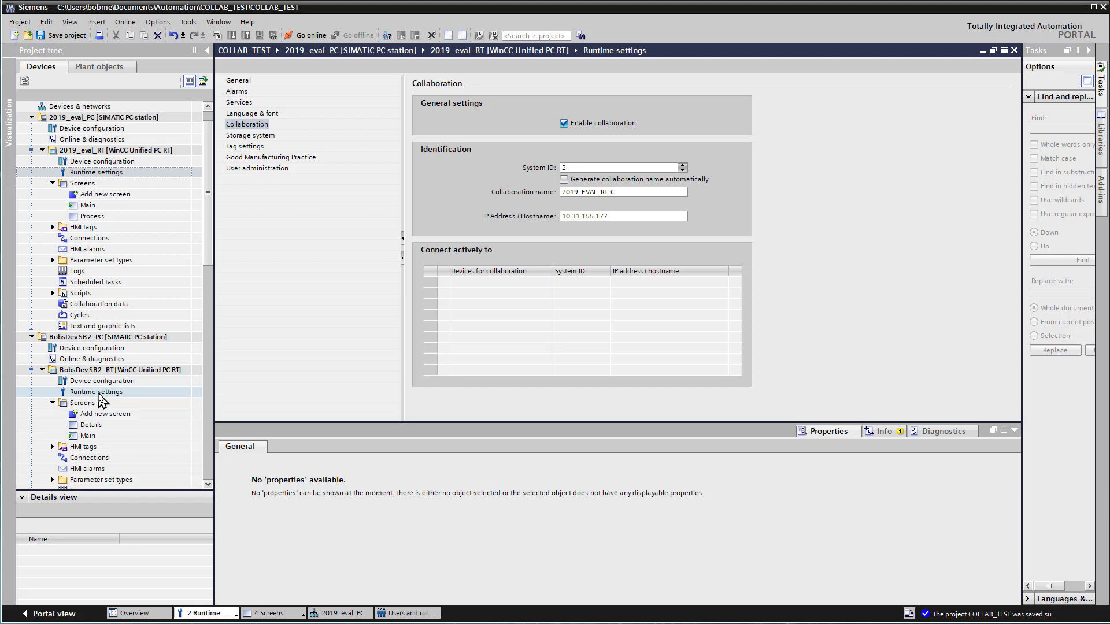
{"action": "double_click", "coordinate": [99, 393]}
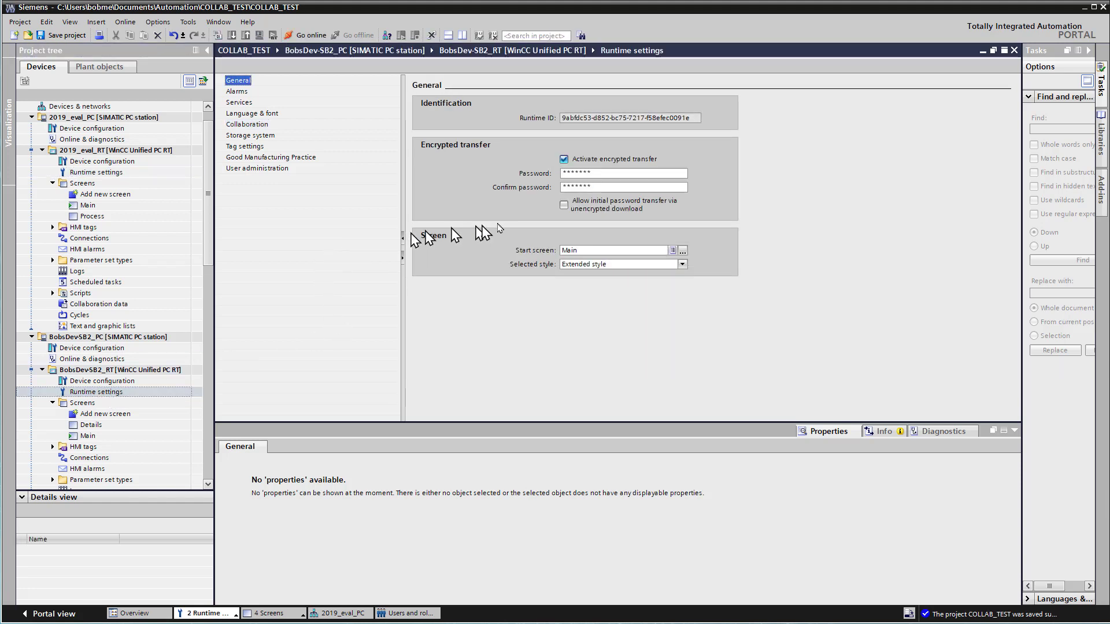
- Enable collaboration on BobsDev-SB2_RT with an active connection to 2019_EVAL_RT_C
{"action": "left_click", "coordinate": [247, 124]}
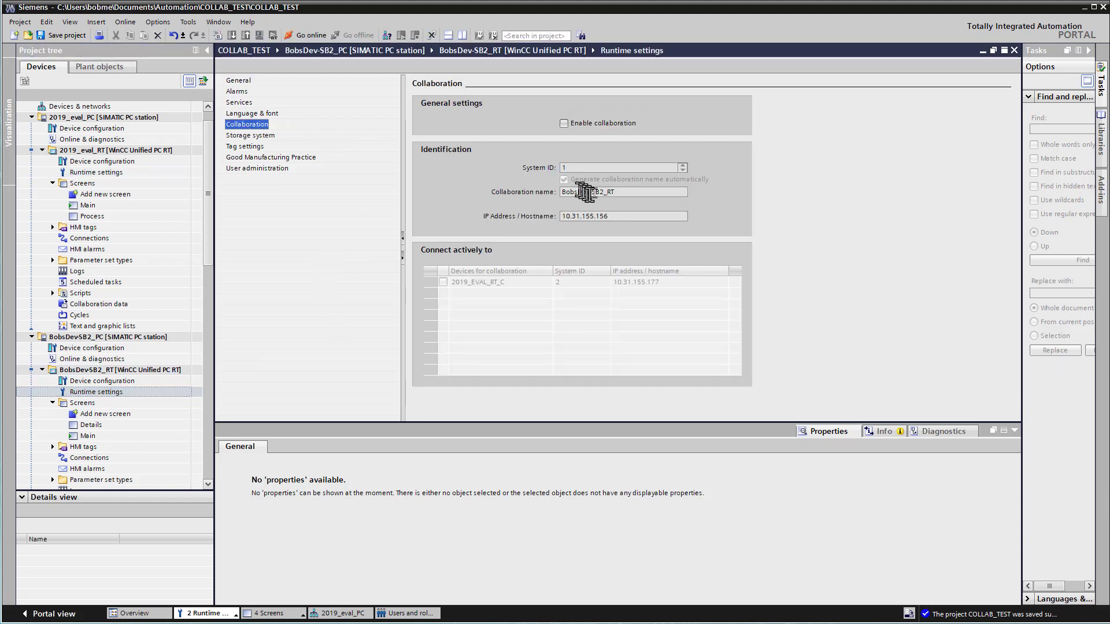
{"action": "left_click", "coordinate": [564, 123]}
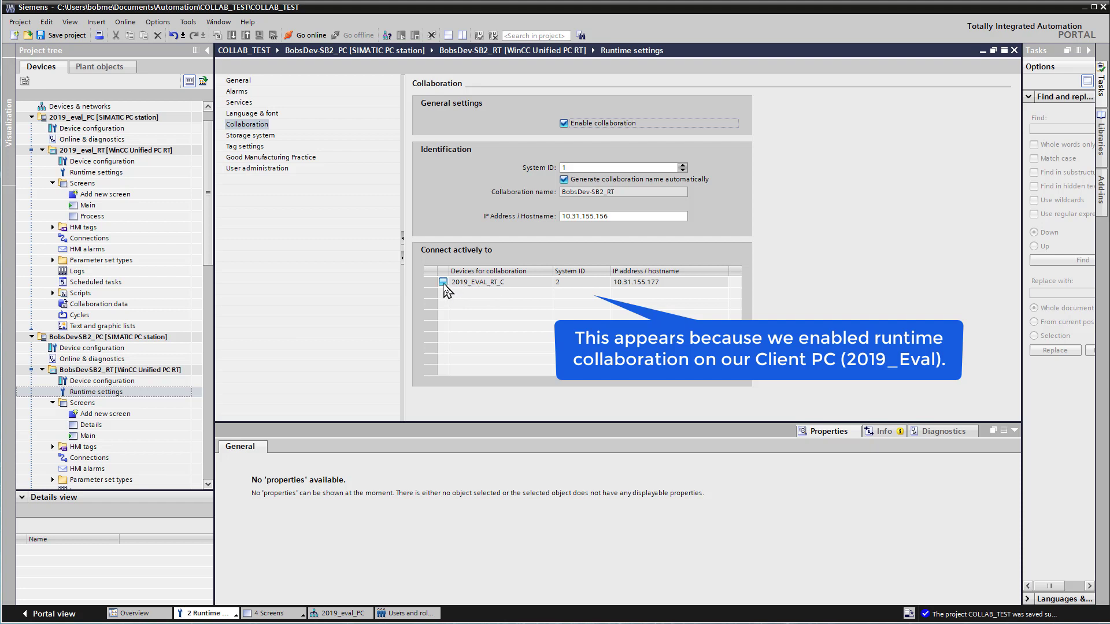
{"action": "left_click", "coordinate": [442, 282]}
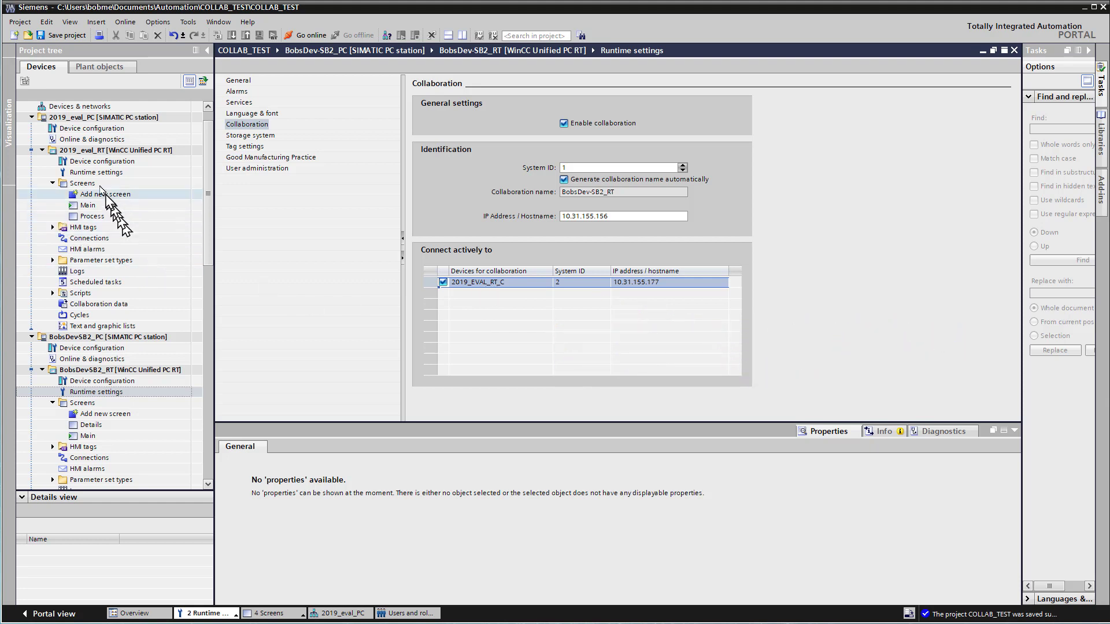
- Give 2019_eval_RT an active connection to BobsDev-SB2_RT and save the project
{"action": "double_click", "coordinate": [92, 173]}
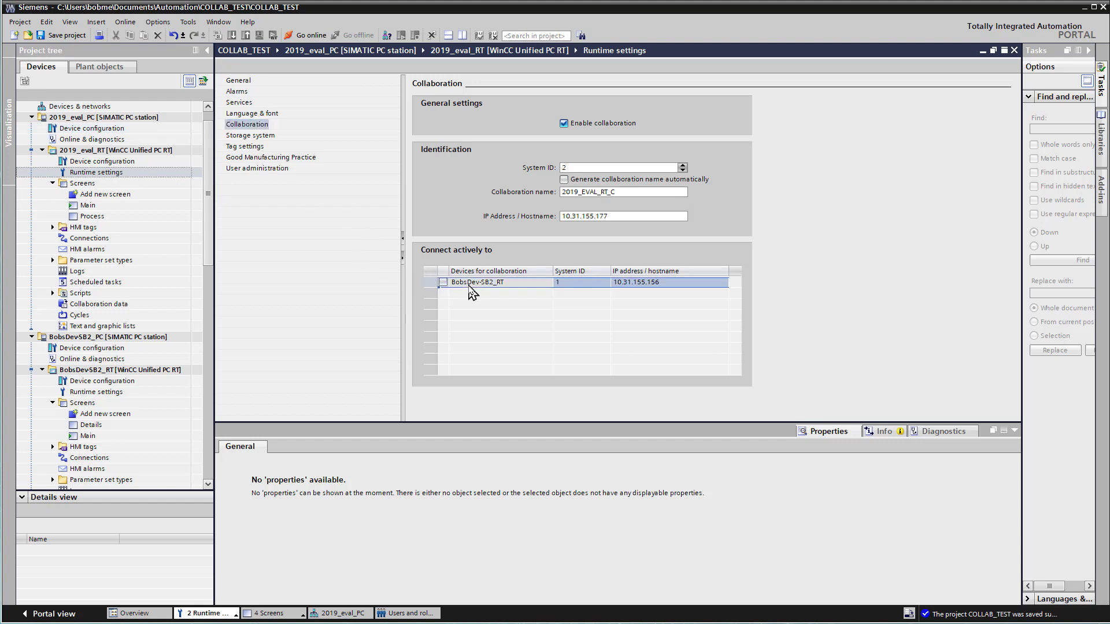
{"action": "left_click", "coordinate": [469, 284]}
{"action": "left_click", "coordinate": [444, 282]}
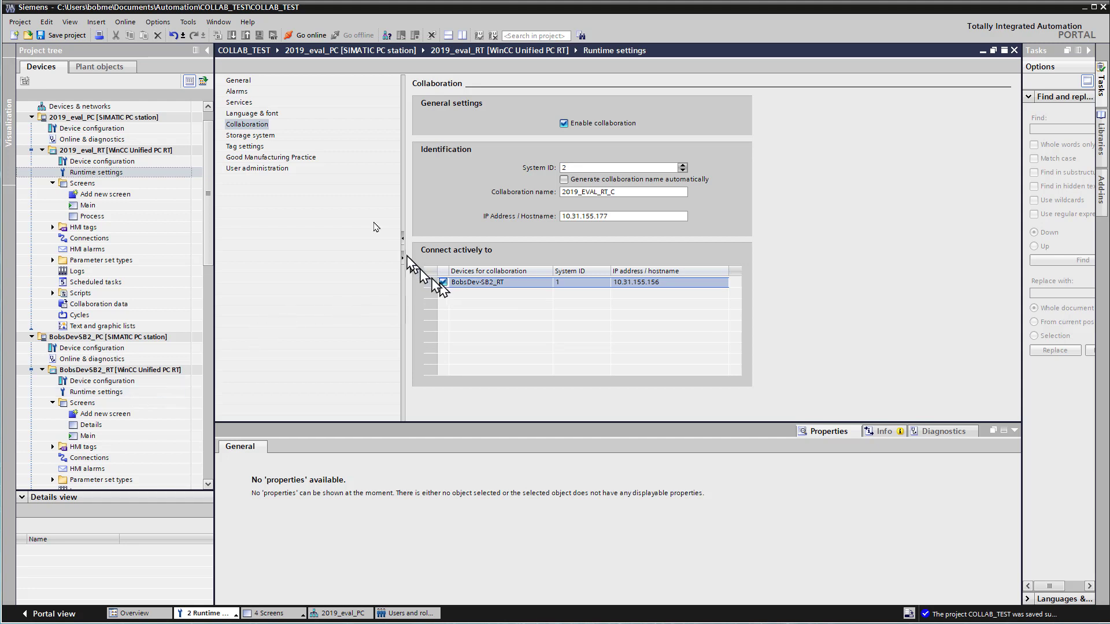
{"action": "left_click", "coordinate": [72, 37]}
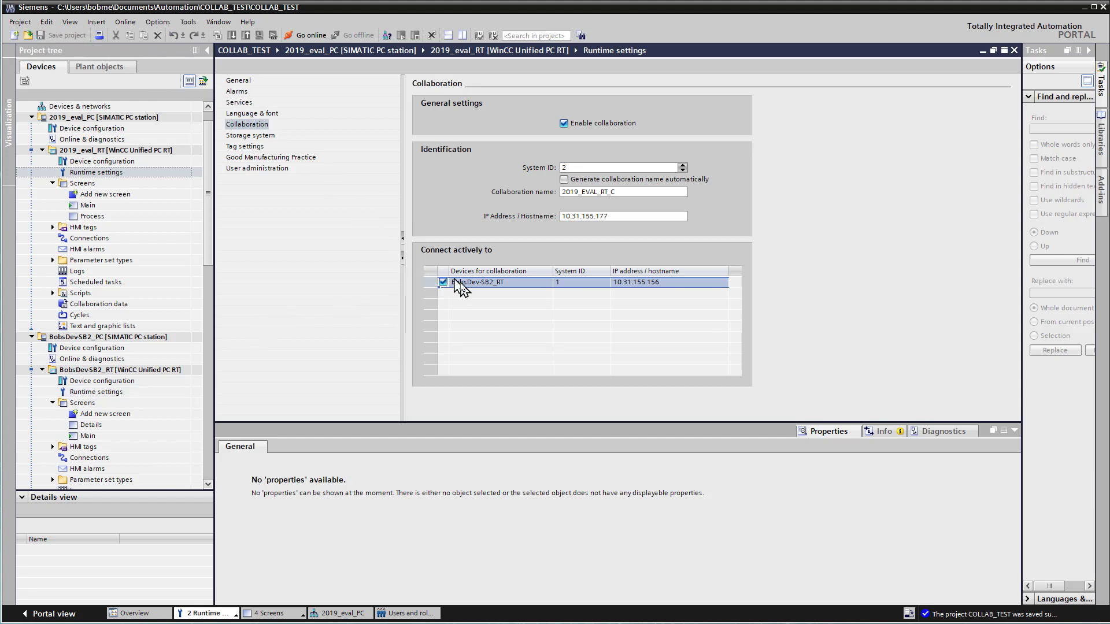
- Check which of 2019_eval_RT's screens are shared in its collaboration data
{"action": "double_click", "coordinate": [122, 305]}
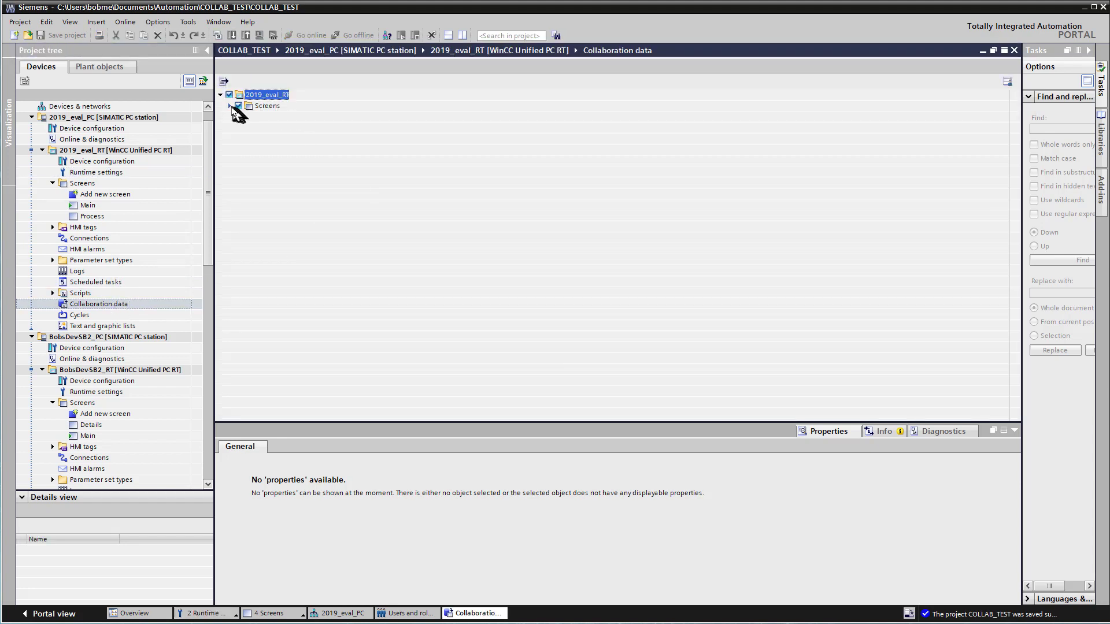
{"action": "left_click", "coordinate": [230, 106]}
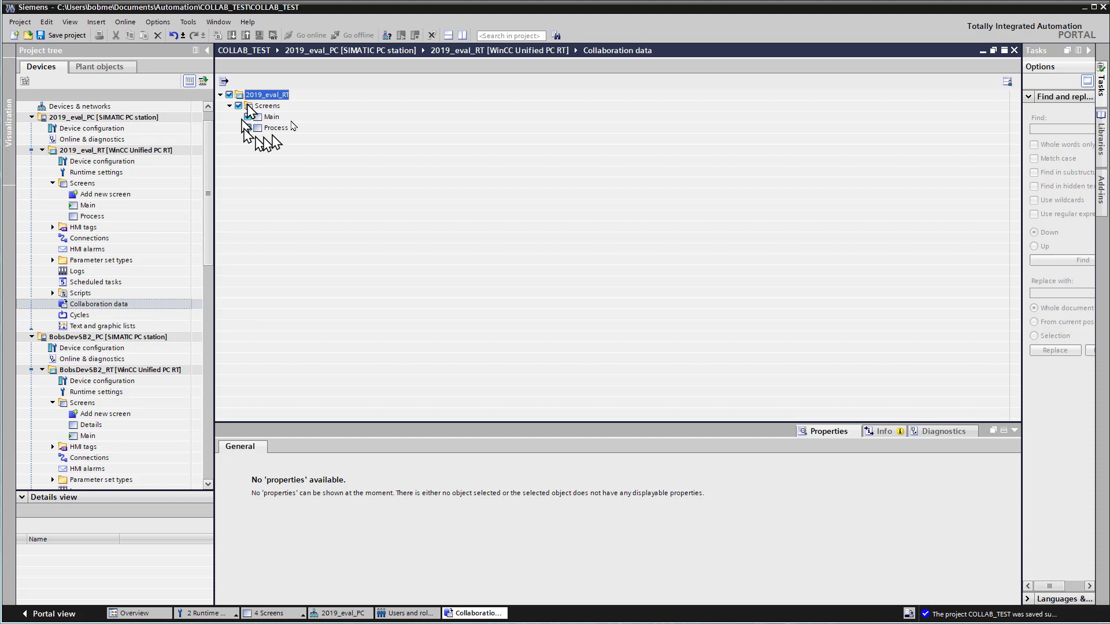
{"action": "left_click_drag", "start_coordinate": [208, 263], "coordinate": [209, 372]}
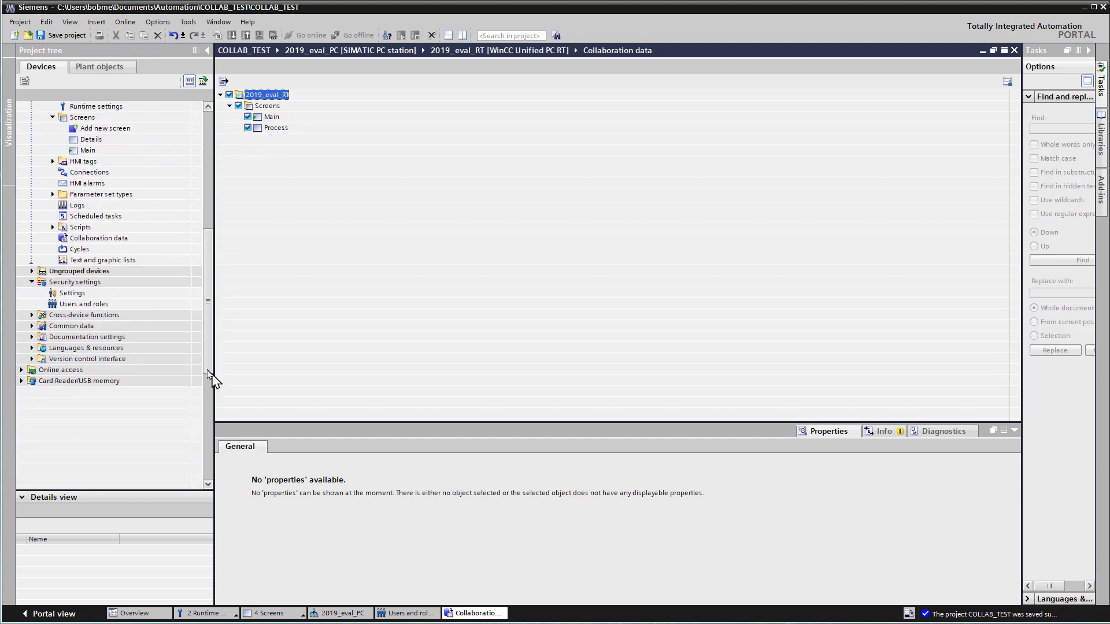
- Confirm BobsDev-SB2_RT shares its Details and Main screens, and save the project
{"action": "double_click", "coordinate": [103, 238]}
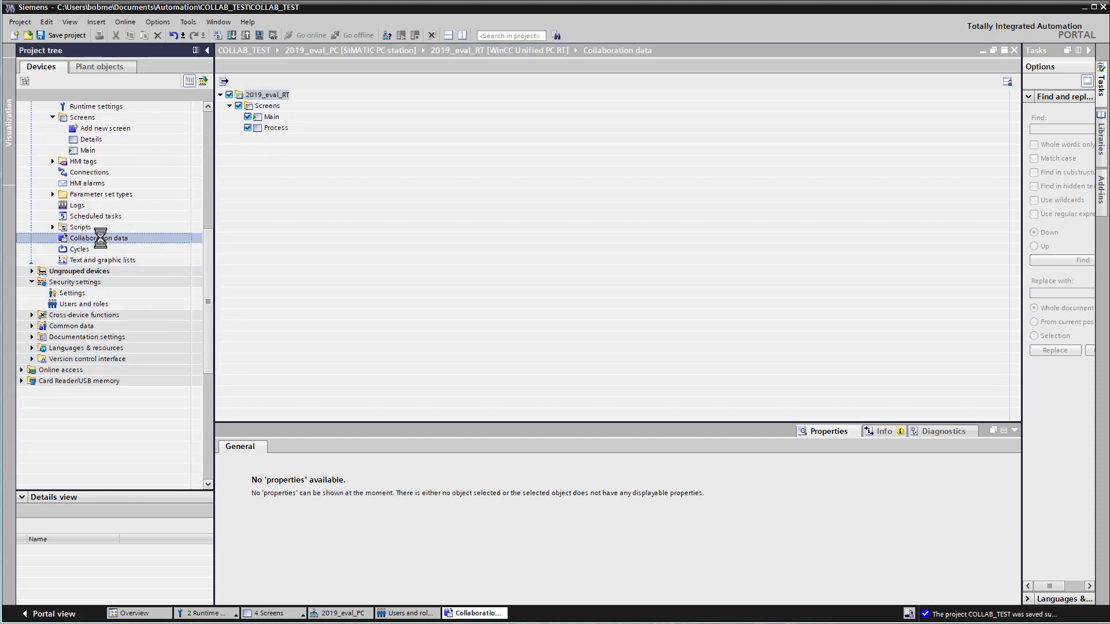
{"action": "left_click", "coordinate": [230, 106]}
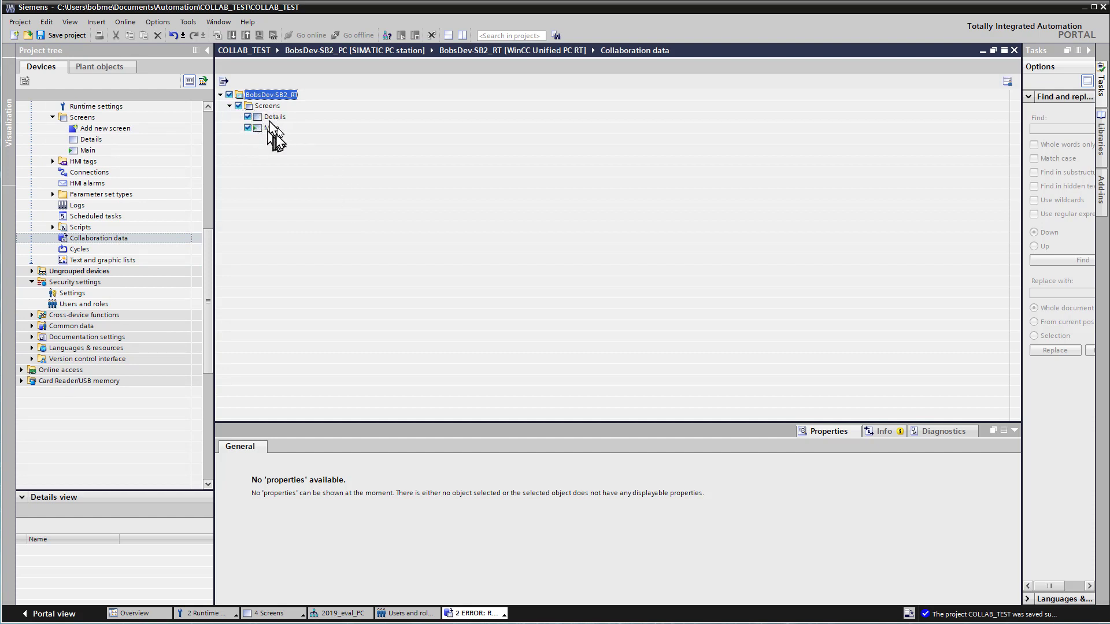
{"action": "left_click", "coordinate": [58, 36]}
{"action": "scroll", "coordinate": [211, 247], "scroll_direction": "up", "scroll_amount": 10}
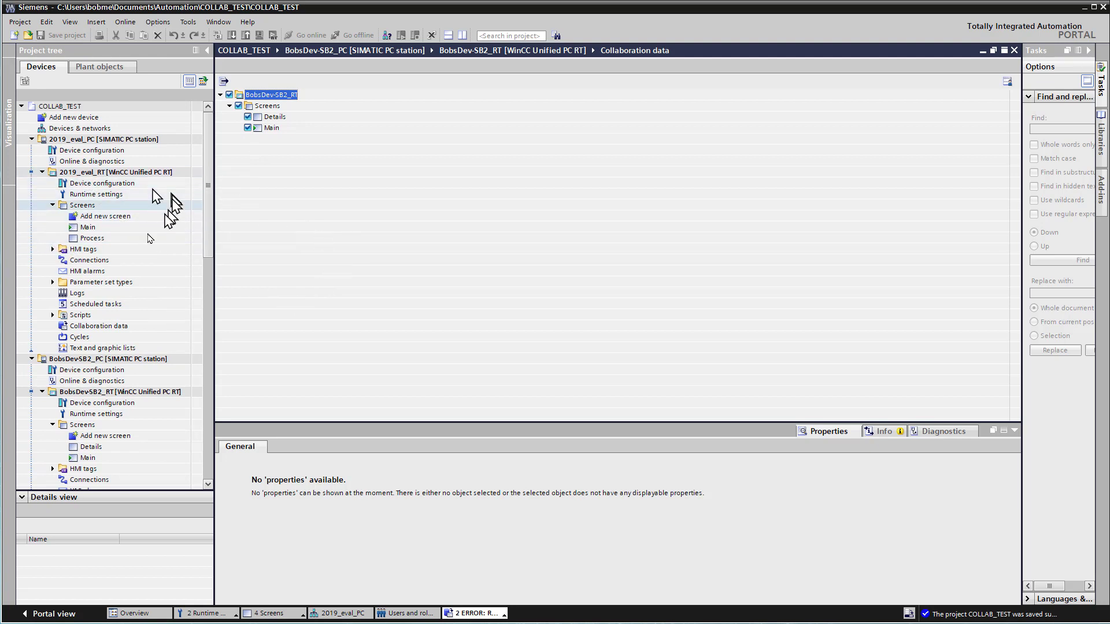
- Duplicate the Process button on 2019_eval_RT's Main screen and place the copy just below it
{"action": "double_click", "coordinate": [103, 229]}
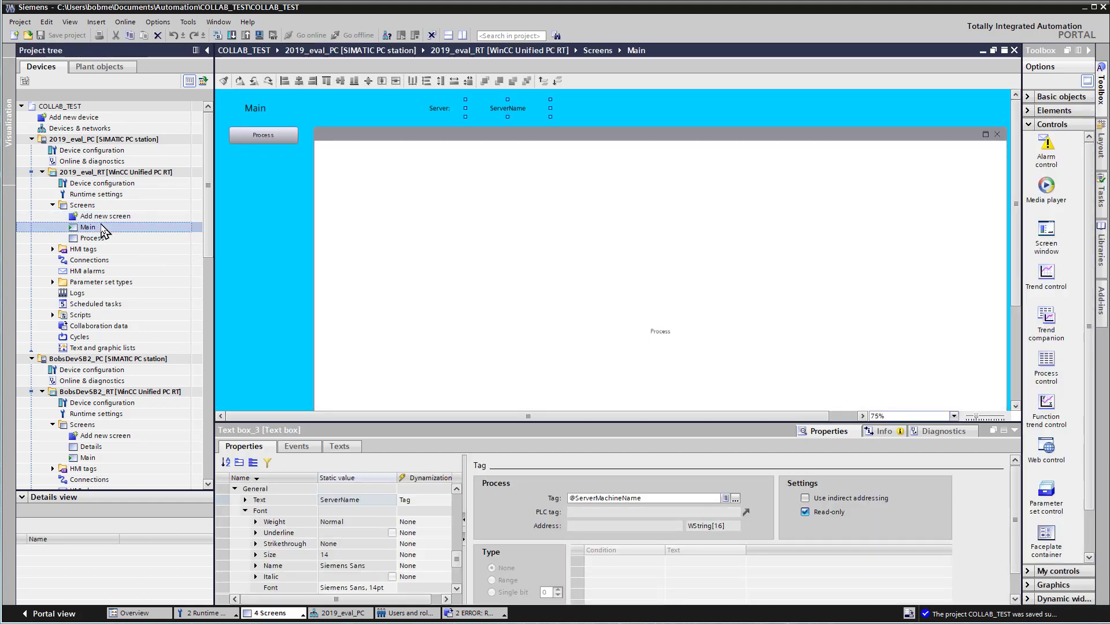
{"action": "left_click", "coordinate": [258, 134]}
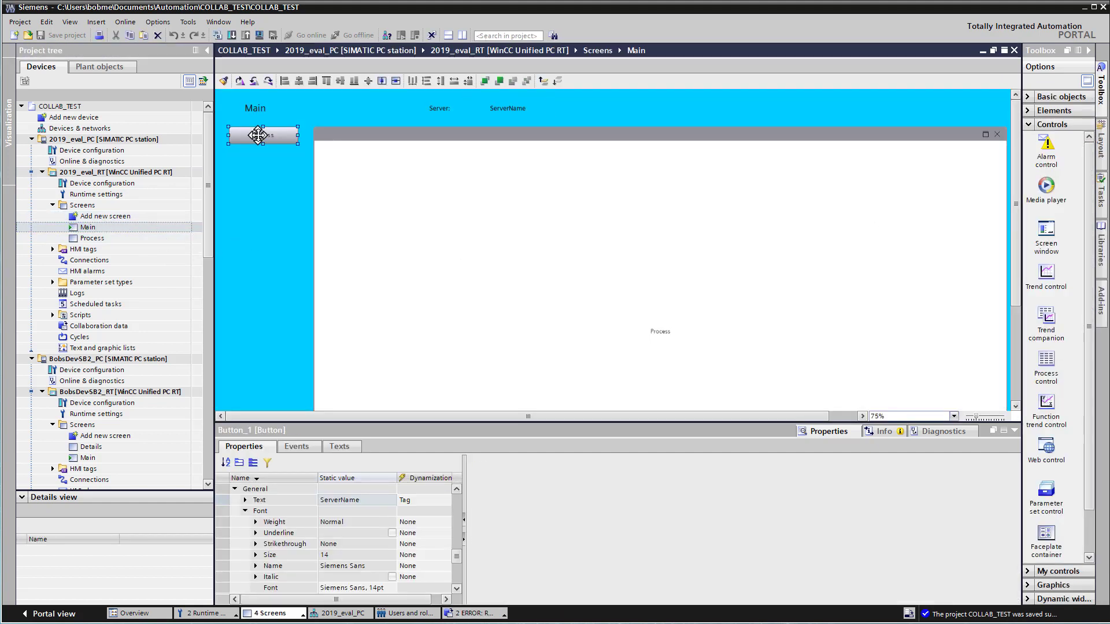
{"action": "left_click", "coordinate": [296, 446]}
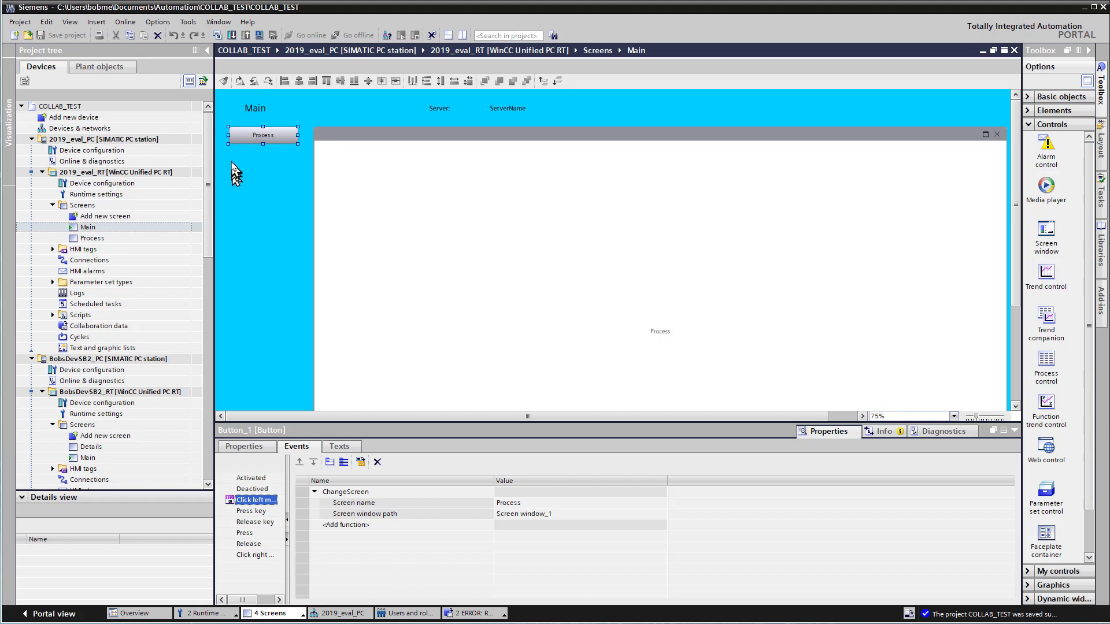
{"action": "right_click", "coordinate": [251, 139]}
{"action": "left_click", "coordinate": [265, 154]}
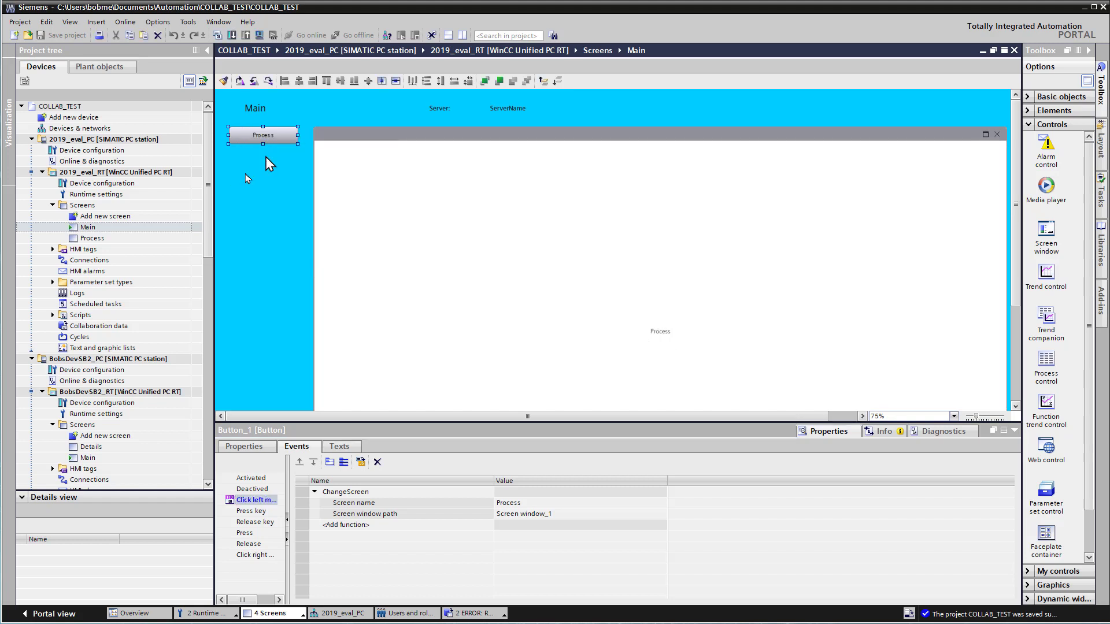
{"action": "left_click", "coordinate": [248, 182]}
{"action": "key", "text": "ctrl+v"}
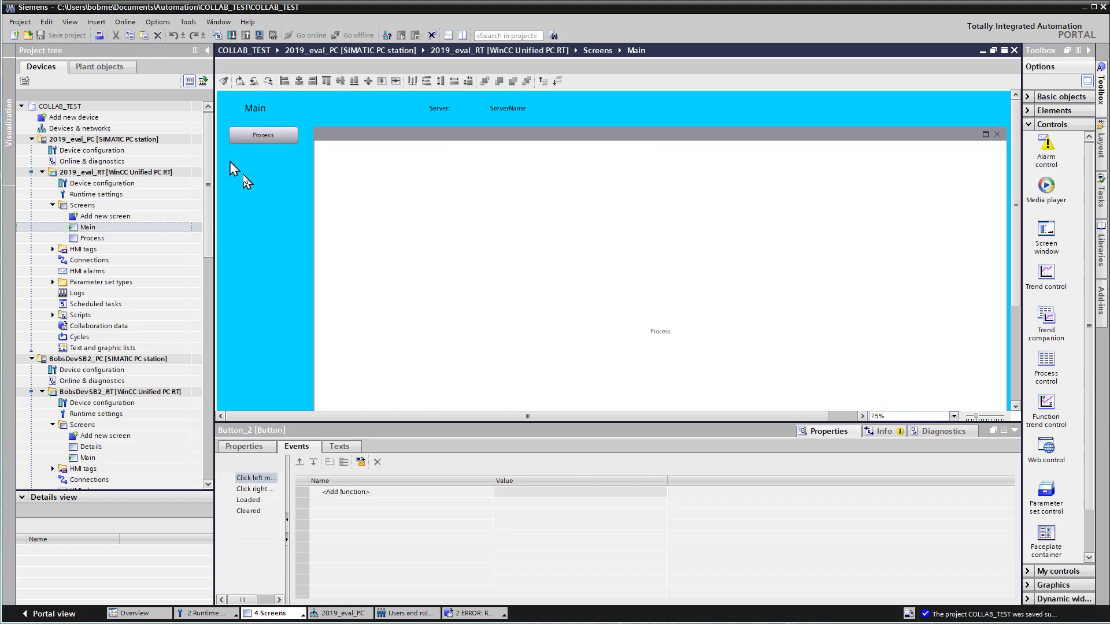
{"action": "left_click_drag", "start_coordinate": [247, 149], "coordinate": [247, 164]}
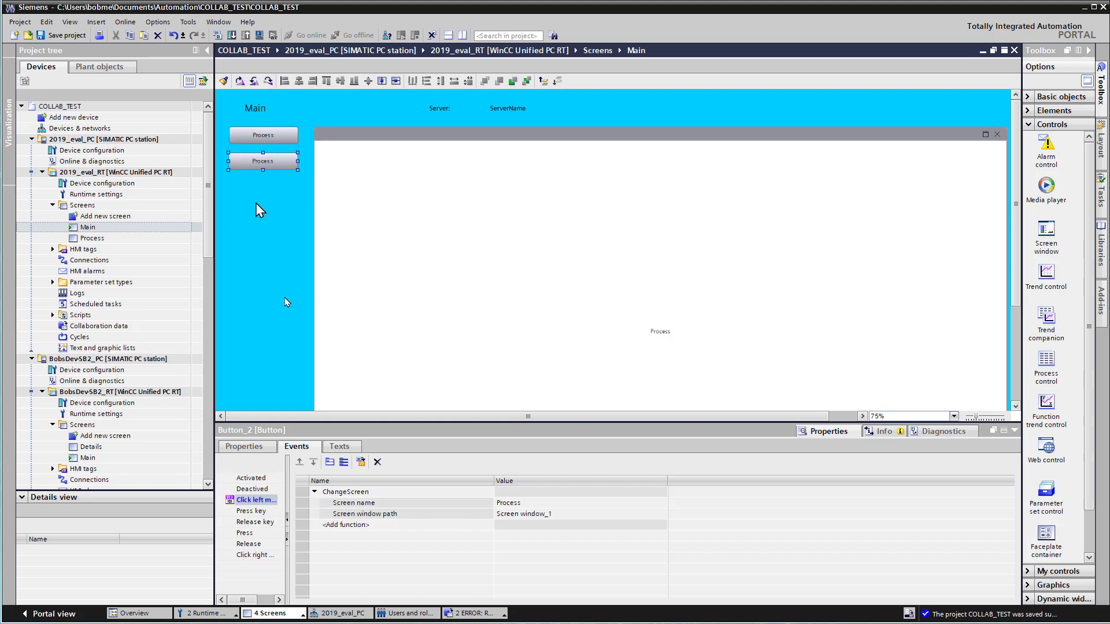
- Label the copied button 'Bobs Dev Details'
{"action": "left_click", "coordinate": [250, 448]}
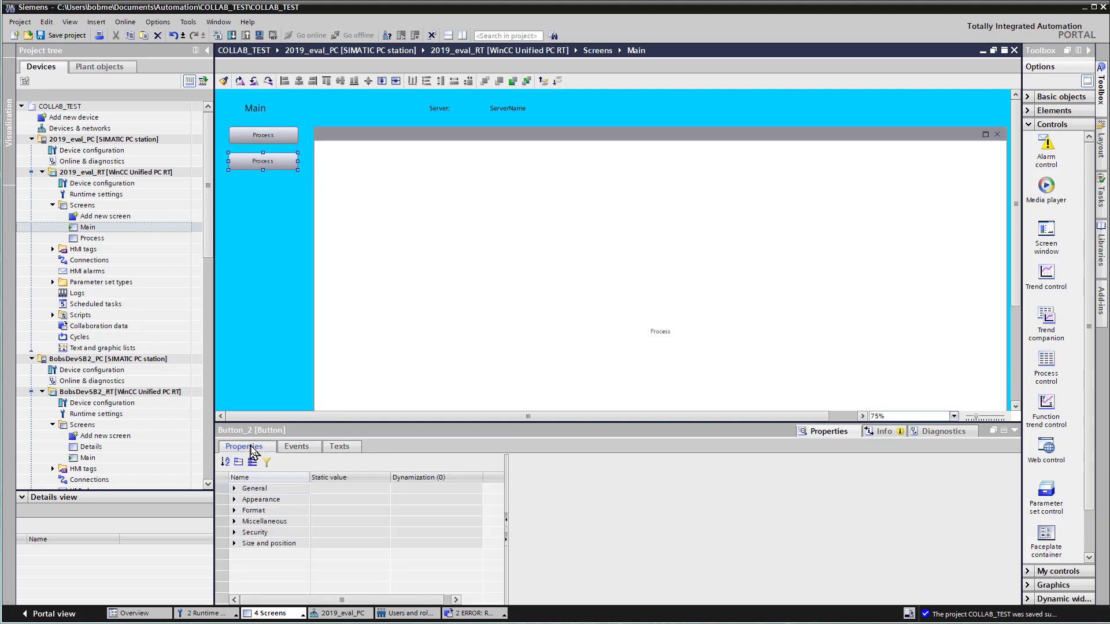
{"action": "left_click", "coordinate": [331, 511]}
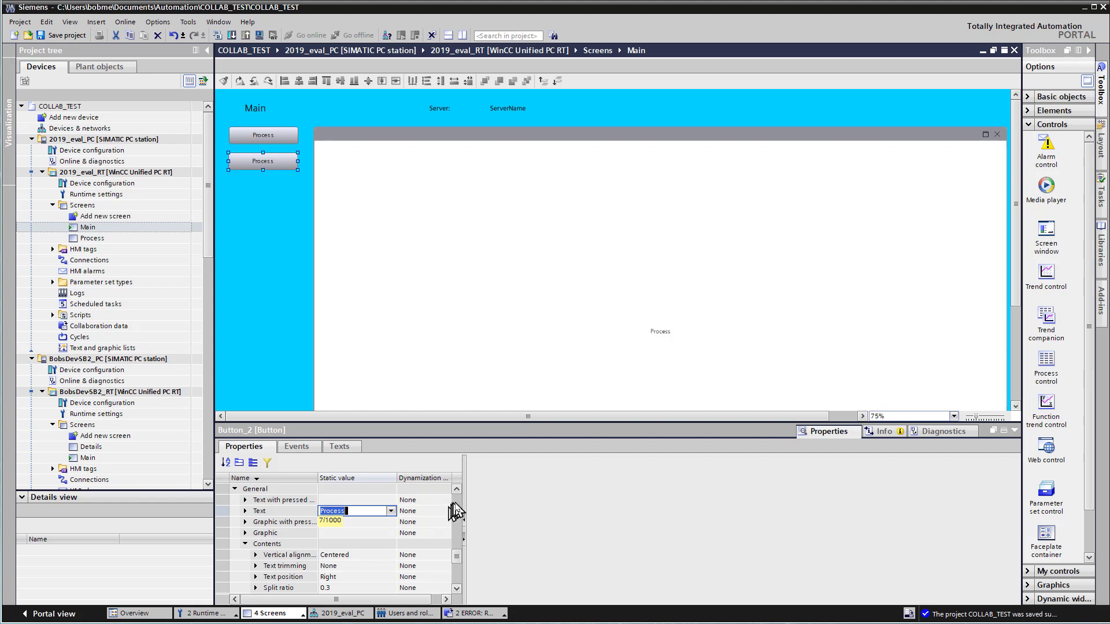
{"action": "type", "text": "R"}
{"action": "key", "text": "BackSpace"}
{"action": "type", "text": "Bobs Dev Details"}
{"action": "key", "text": "Return"}
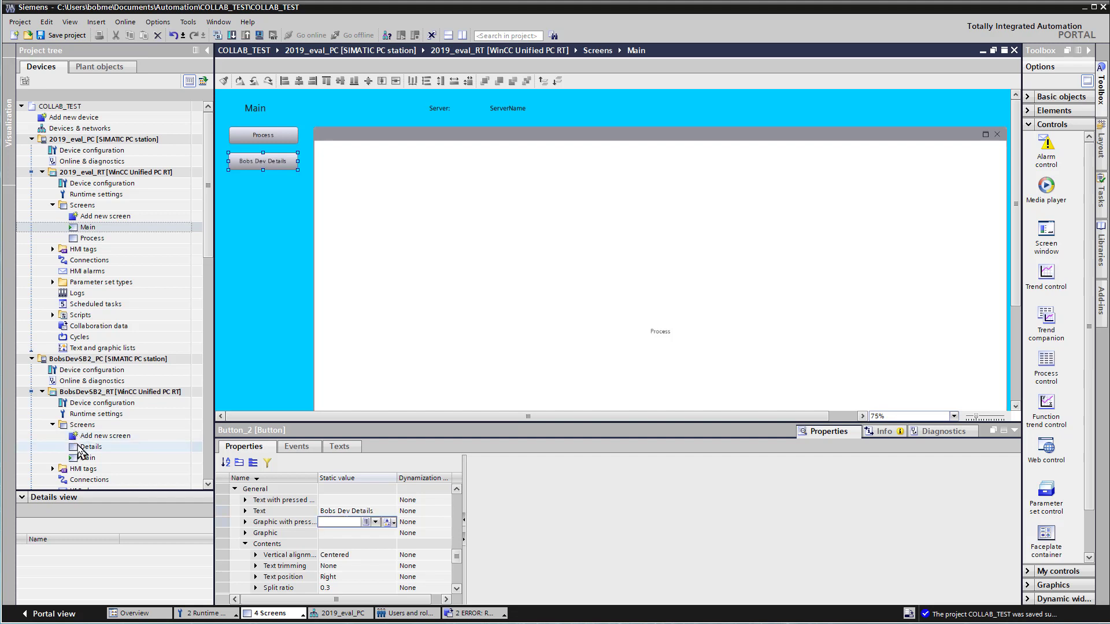
{"action": "left_click", "coordinate": [83, 448]}
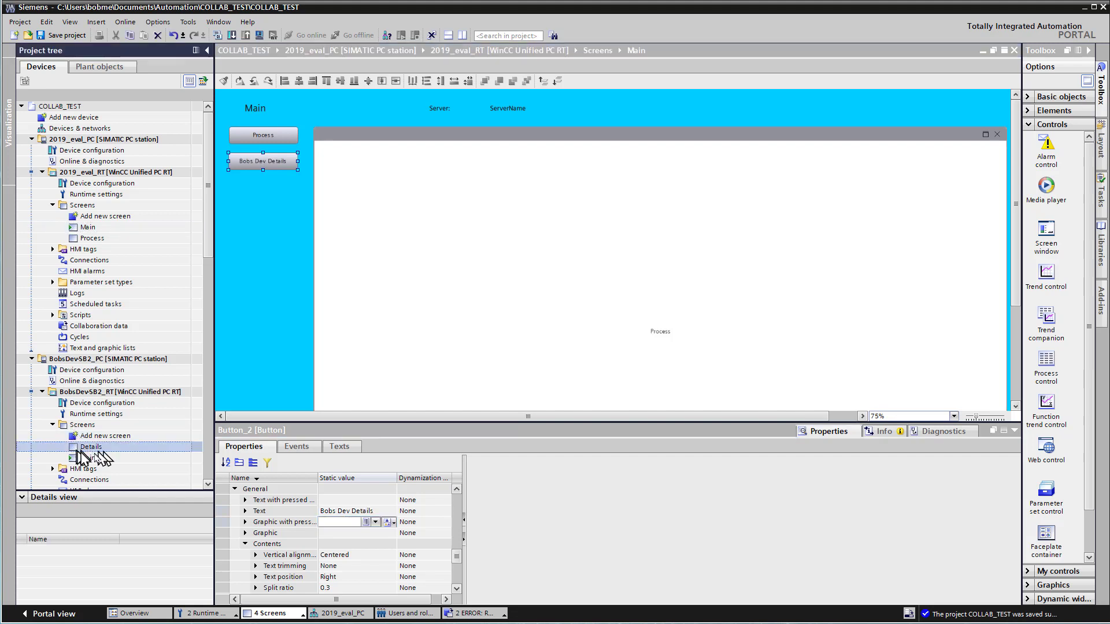
- Set the button's left-click ChangeScreen target to BobsDev-SB2_RT::Details in Screen window_1
{"action": "left_click", "coordinate": [242, 163]}
{"action": "left_click", "coordinate": [296, 446]}
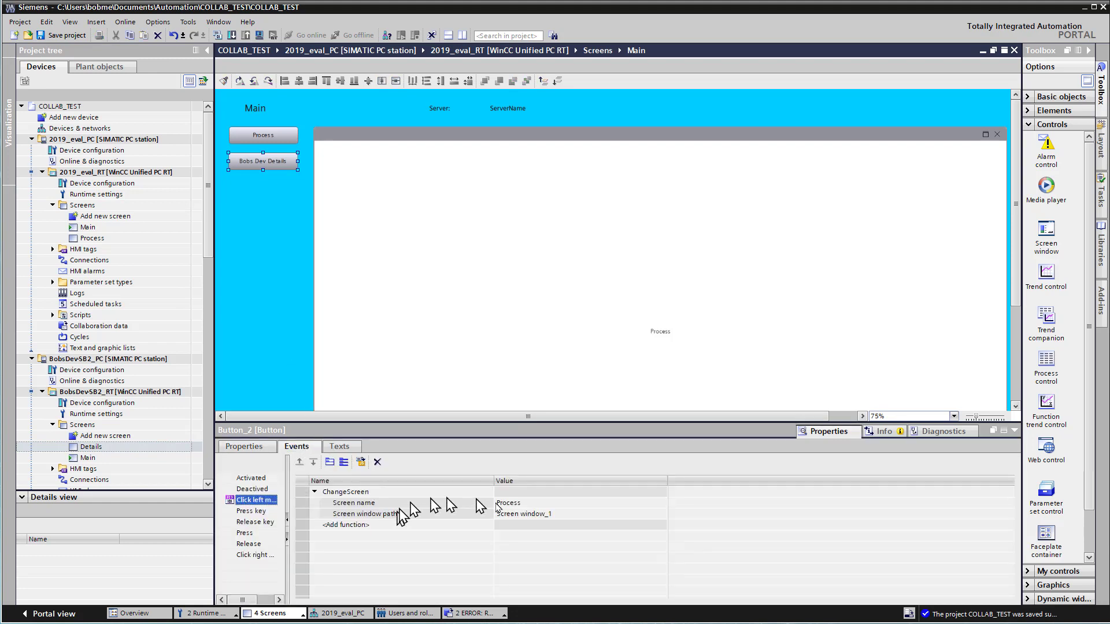
{"action": "left_click", "coordinate": [506, 503]}
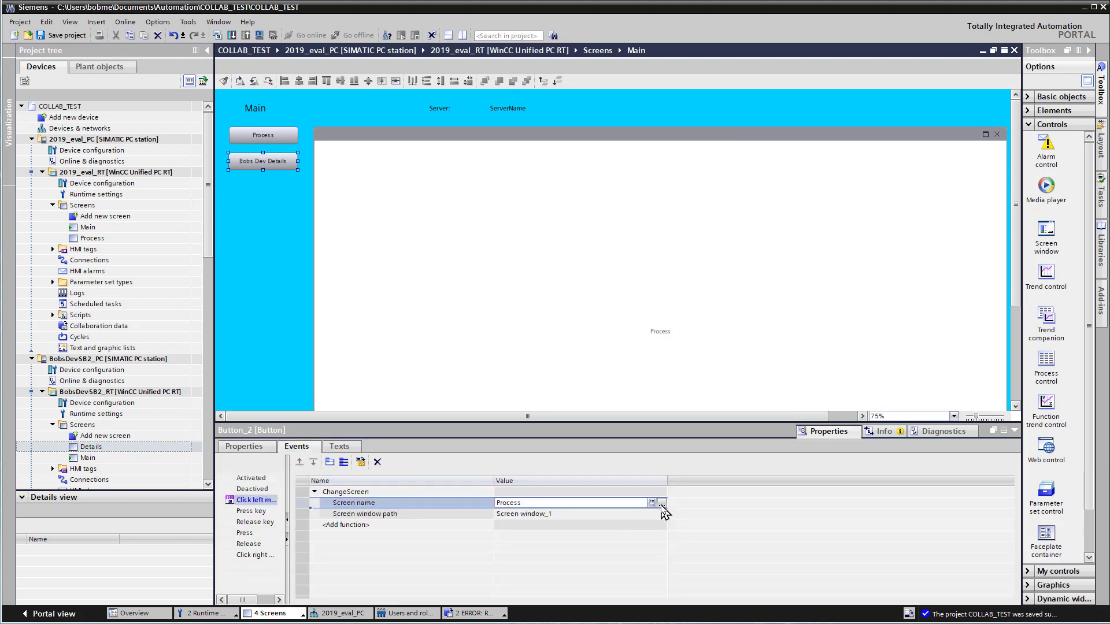
{"action": "left_click", "coordinate": [662, 504]}
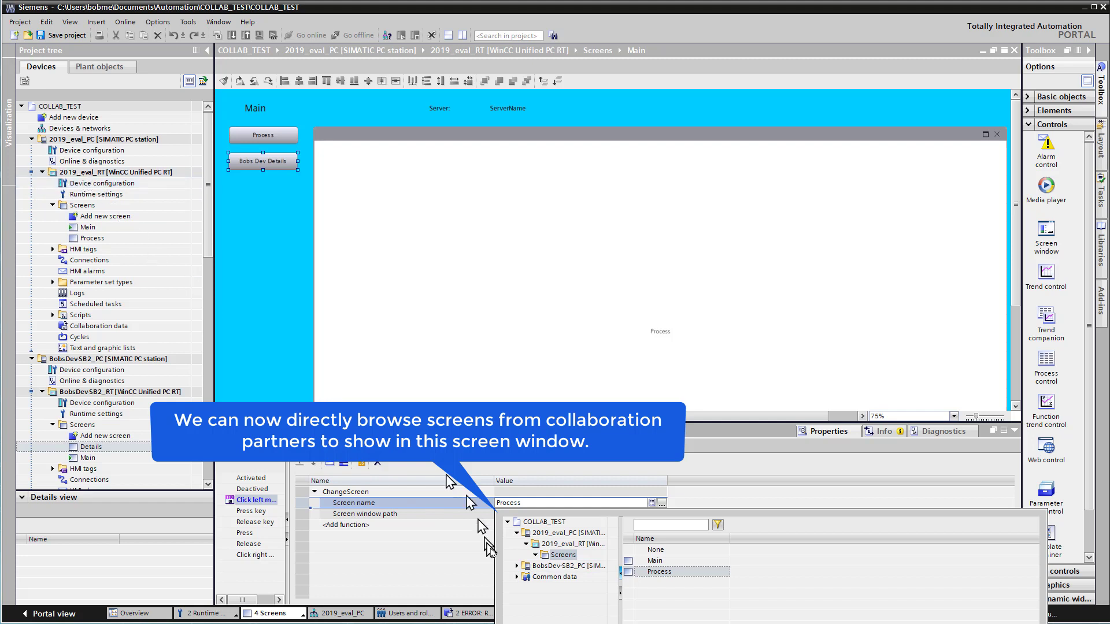
{"action": "left_click", "coordinate": [517, 565]}
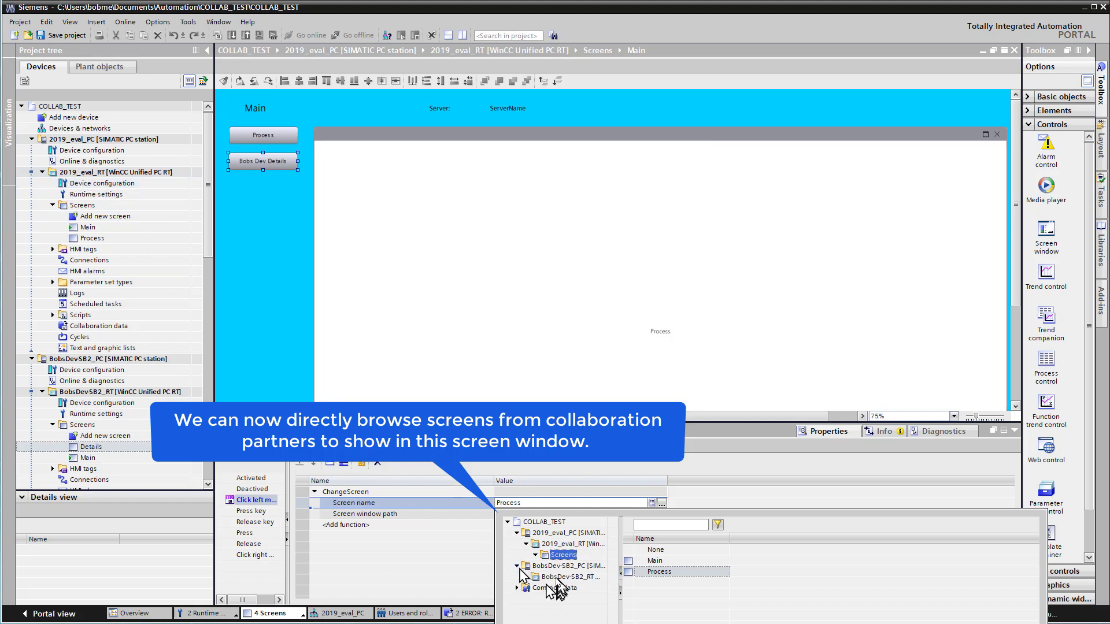
{"action": "left_click", "coordinate": [555, 577]}
{"action": "left_click", "coordinate": [526, 577]}
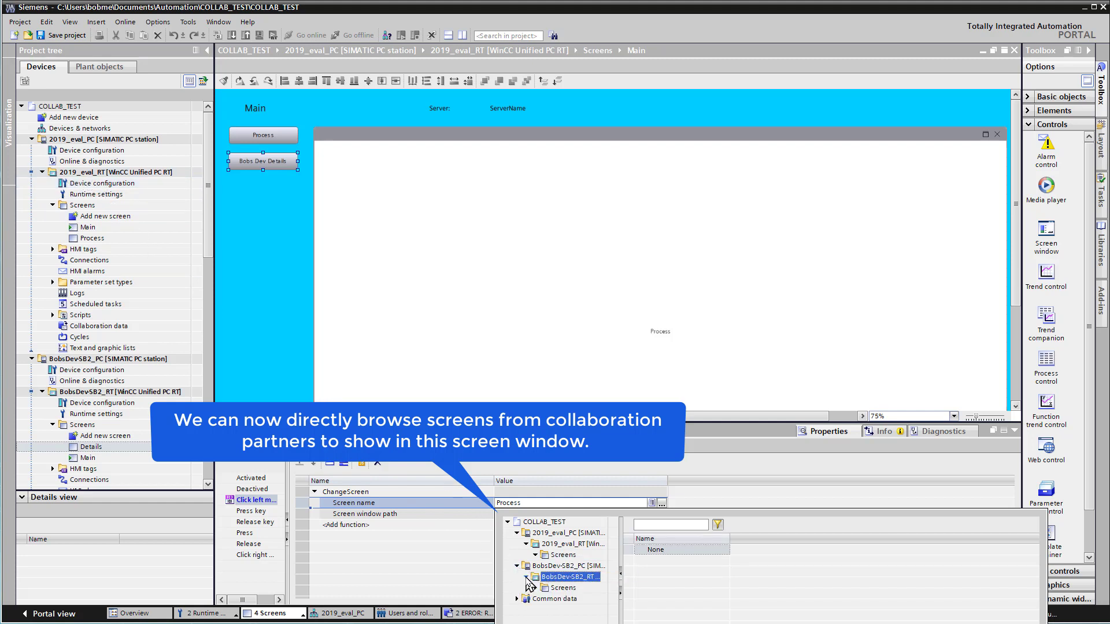
{"action": "left_click", "coordinate": [563, 588]}
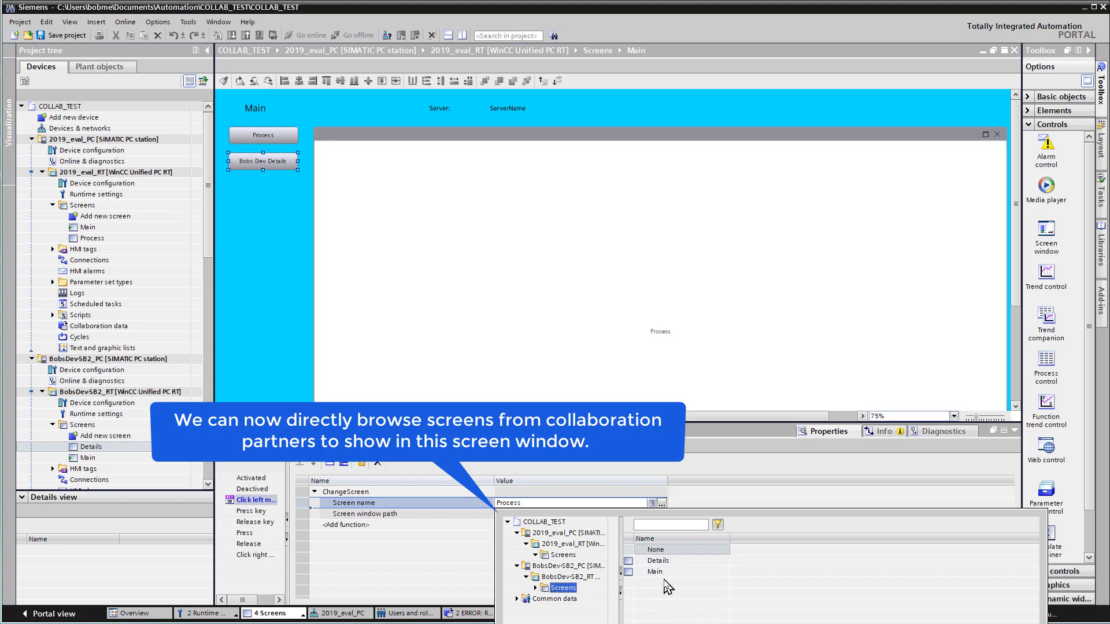
{"action": "left_click", "coordinate": [655, 561]}
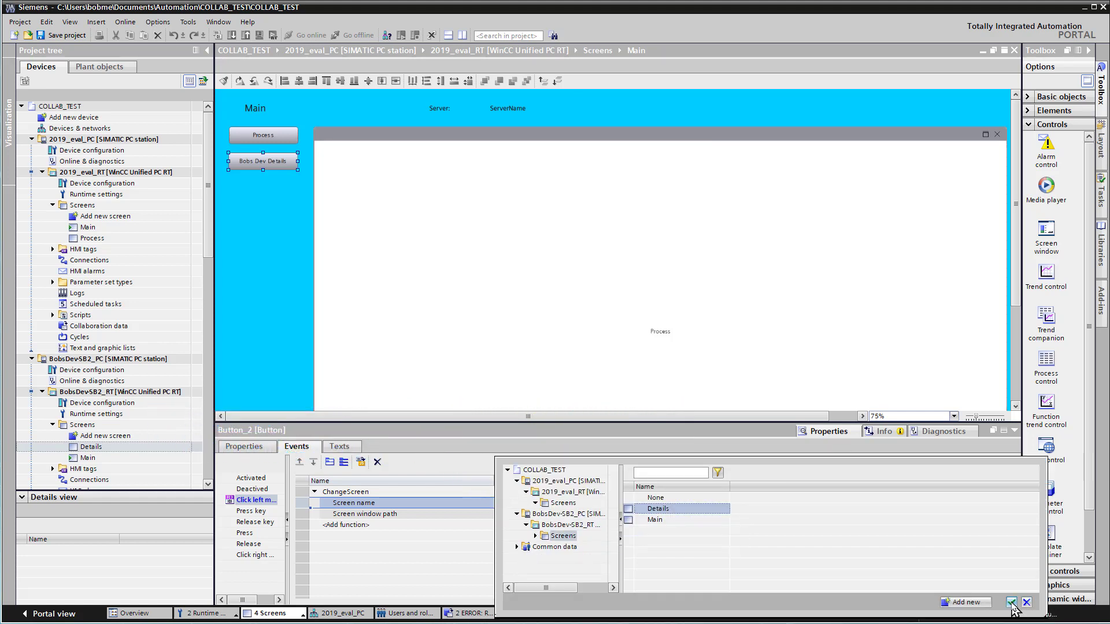
{"action": "left_click", "coordinate": [1013, 607]}
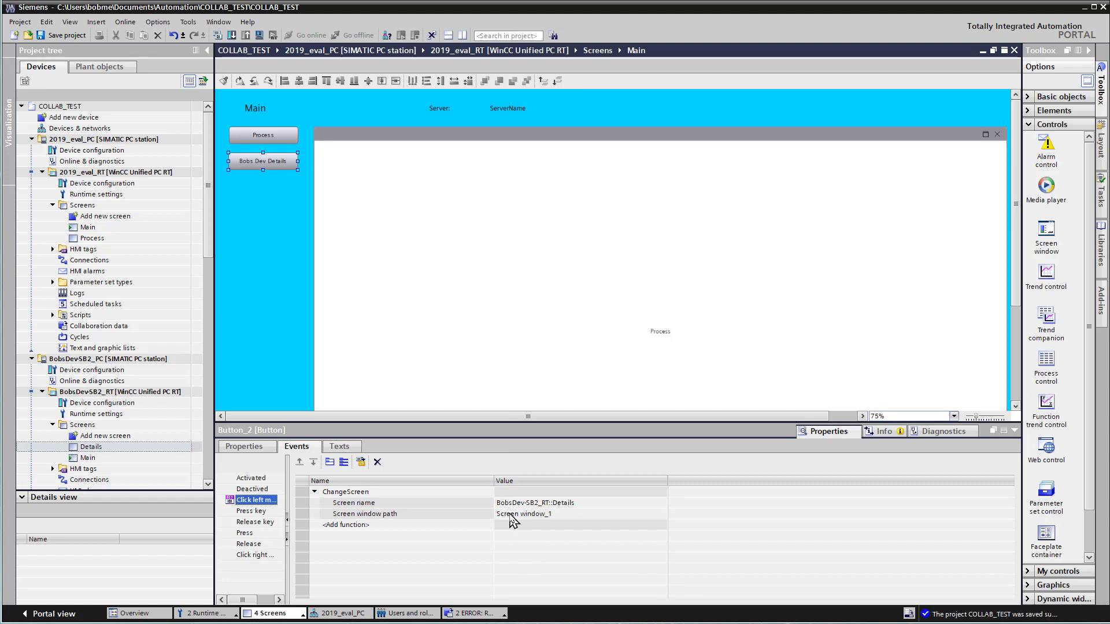
- Add a Details screen button to BobsDev-SB2_RT's Main screen and paste a copy below it
{"action": "double_click", "coordinate": [87, 458]}
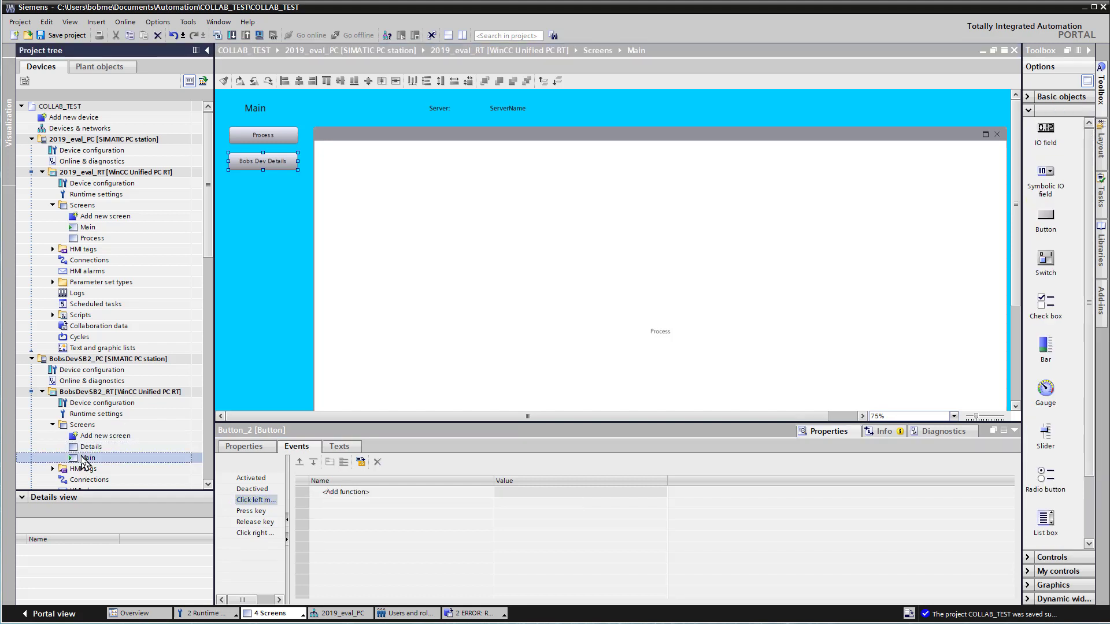
{"action": "left_click_drag", "start_coordinate": [90, 447], "coordinate": [261, 134]}
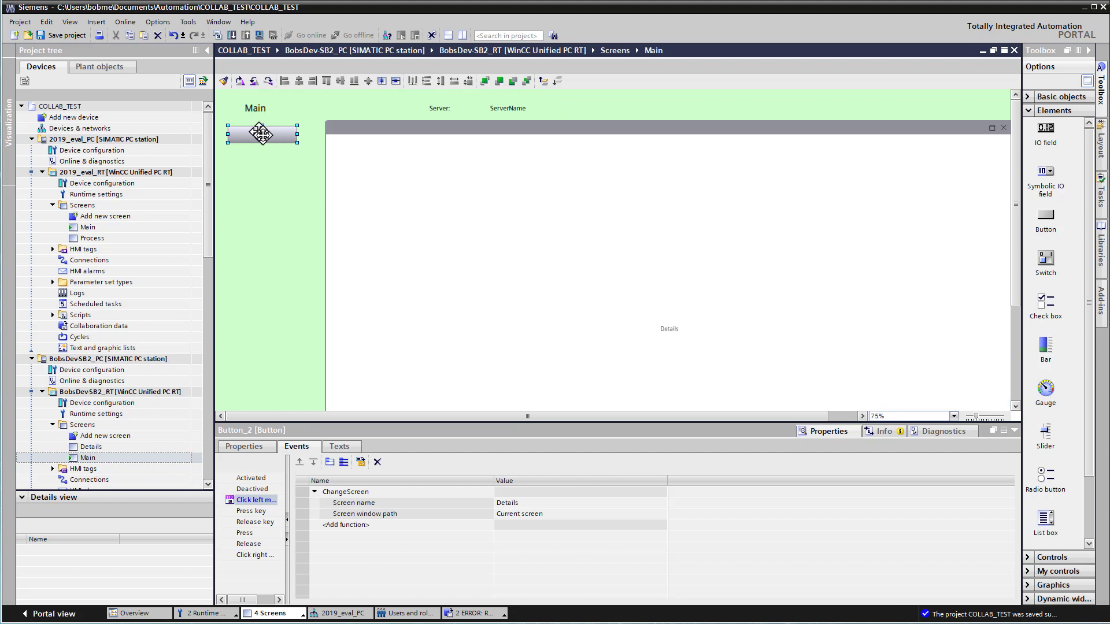
{"action": "key", "text": "ctrl+c"}
{"action": "left_click_drag", "start_coordinate": [263, 135], "coordinate": [260, 163]}
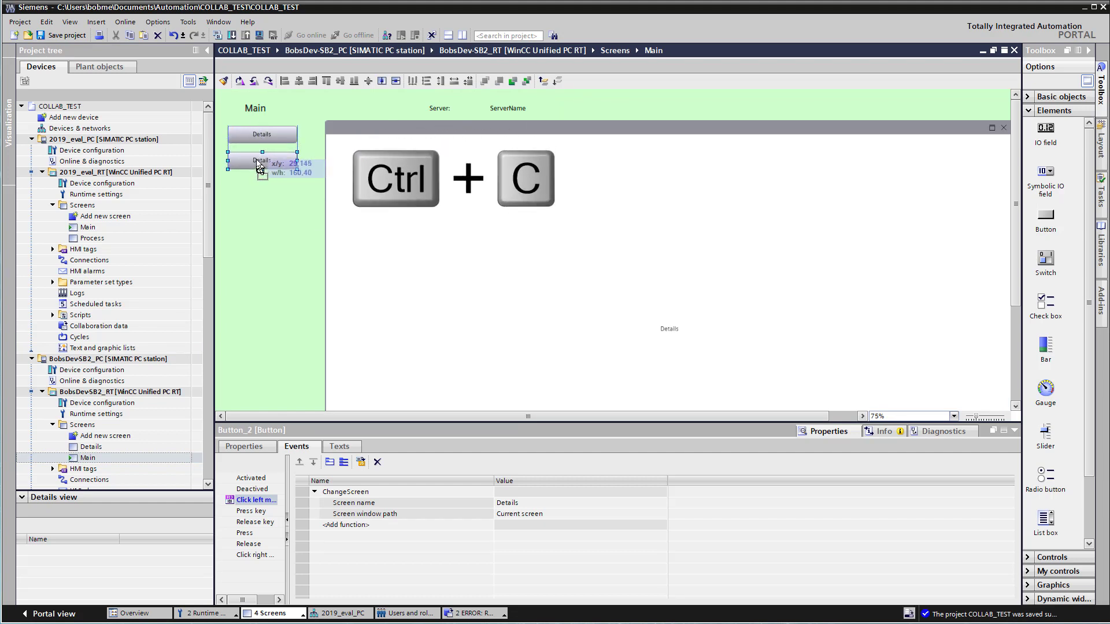
{"action": "key", "text": "ctrl+v"}
- Set the copied button's target screen to 2019_eval_RT's Process screen
{"action": "left_click", "coordinate": [533, 503]}
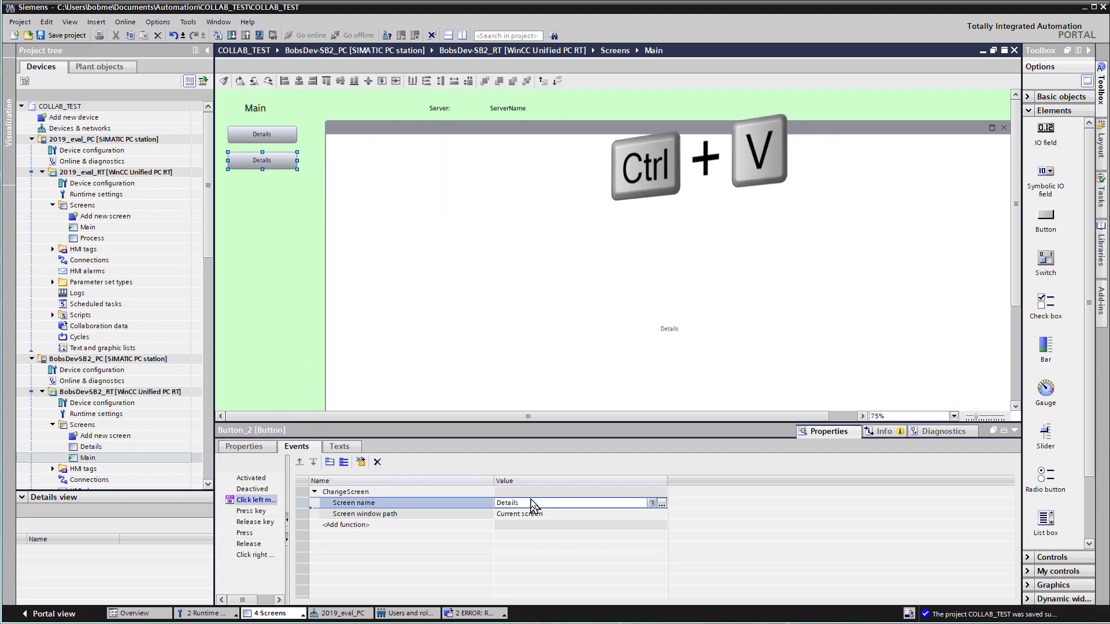
{"action": "left_click", "coordinate": [661, 504]}
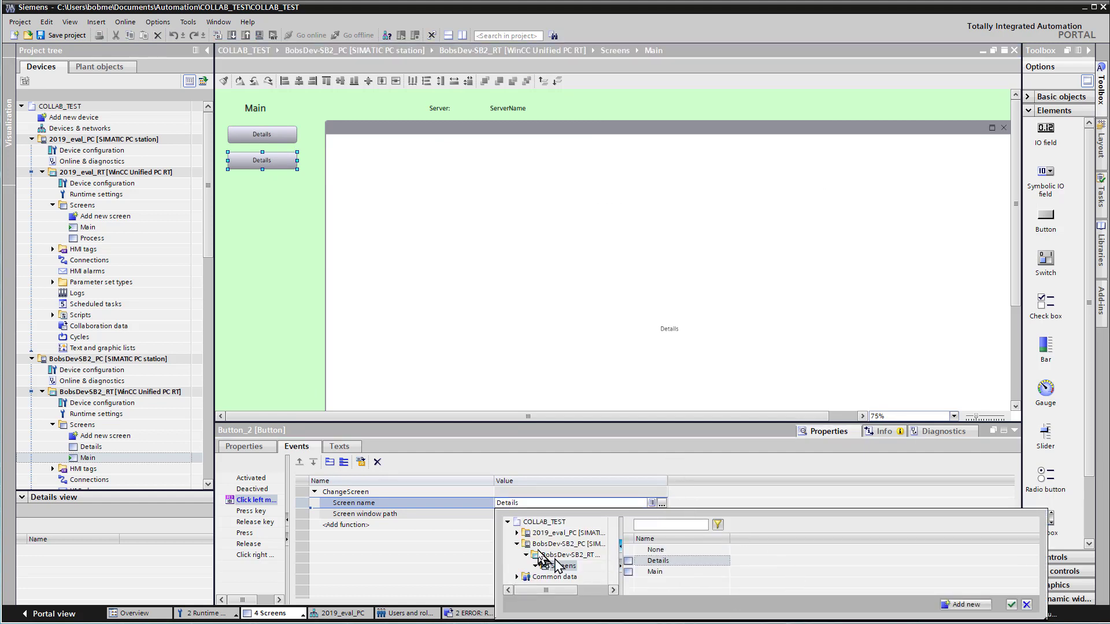
{"action": "left_click", "coordinate": [517, 532]}
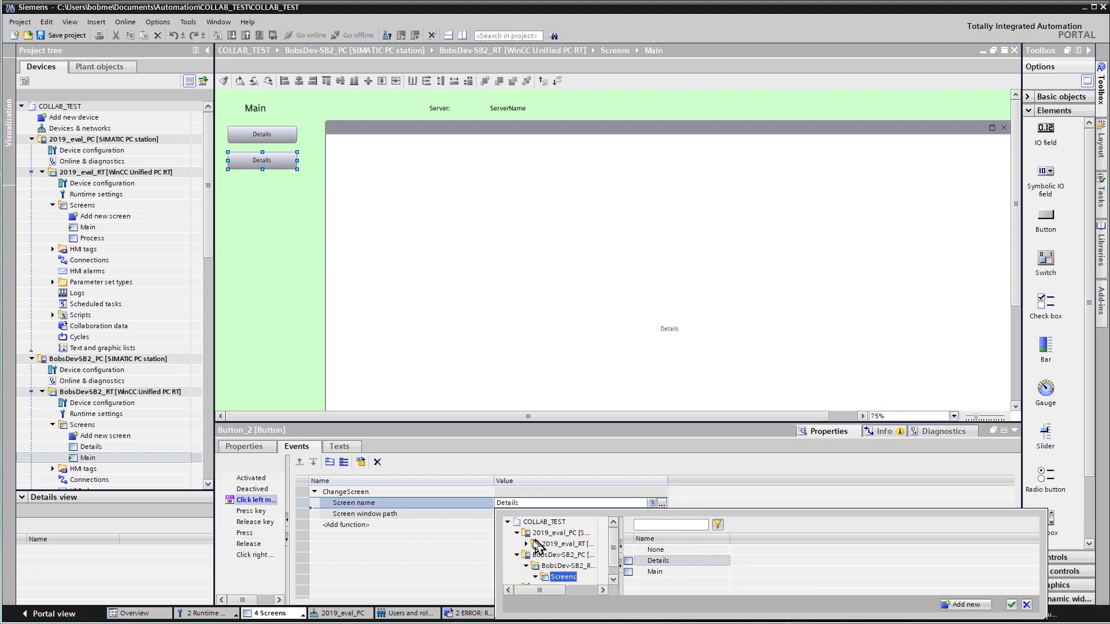
{"action": "left_click", "coordinate": [554, 544]}
{"action": "left_click", "coordinate": [526, 544]}
{"action": "left_click", "coordinate": [560, 555]}
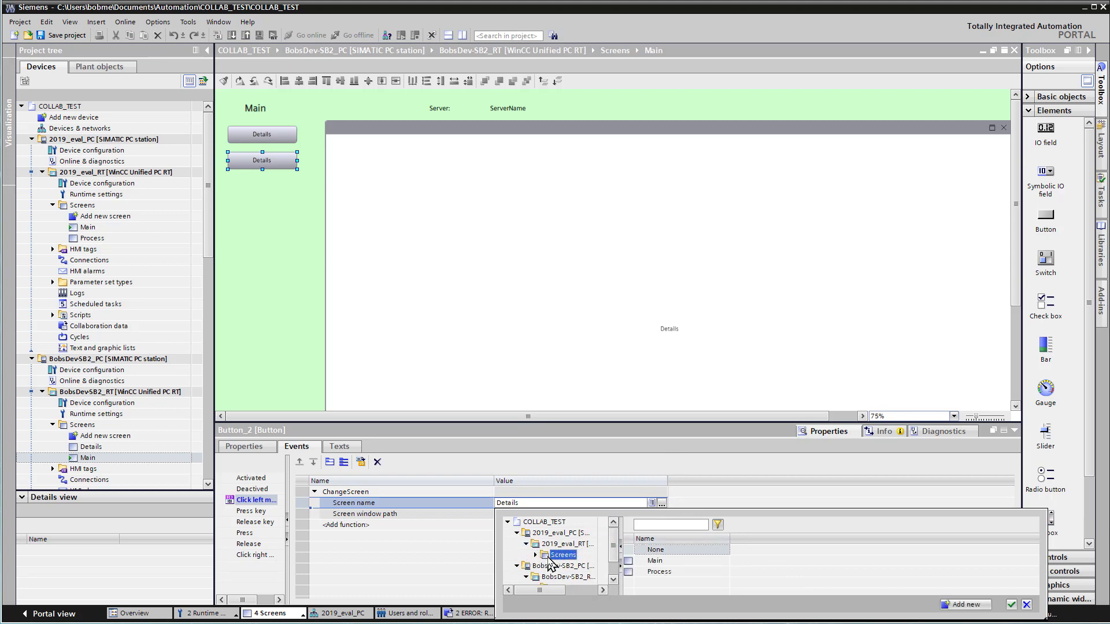
{"action": "left_click", "coordinate": [655, 572]}
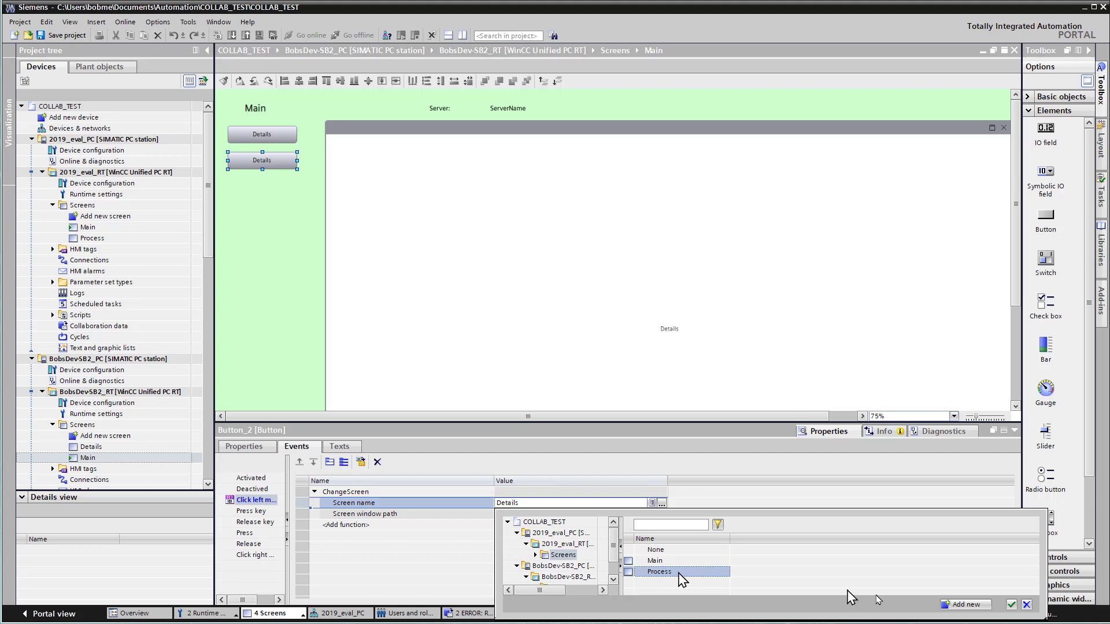
{"action": "left_click", "coordinate": [1011, 605]}
- Label the copied button '2019 Eval Process' and save the project
{"action": "left_click", "coordinate": [244, 447]}
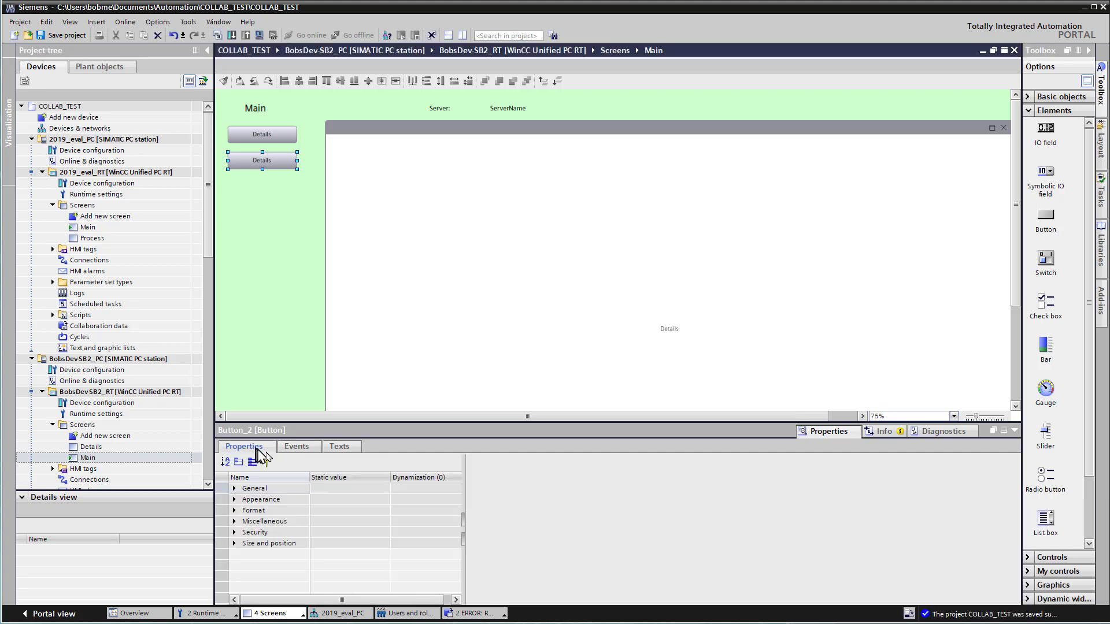
{"action": "left_click", "coordinate": [347, 511]}
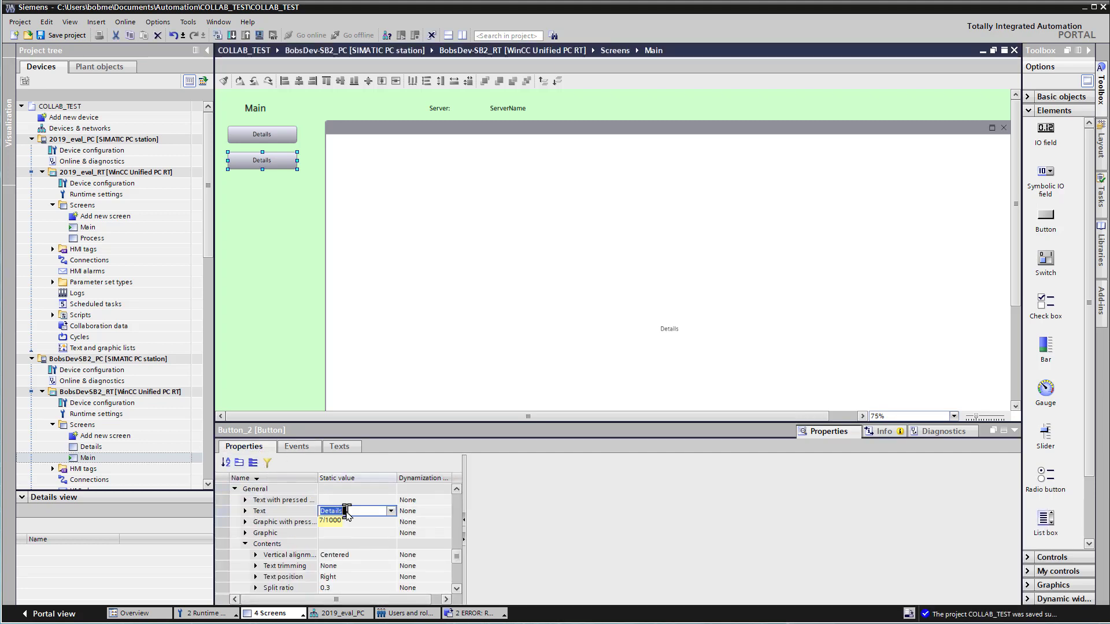
{"action": "type", "text": "2019"}
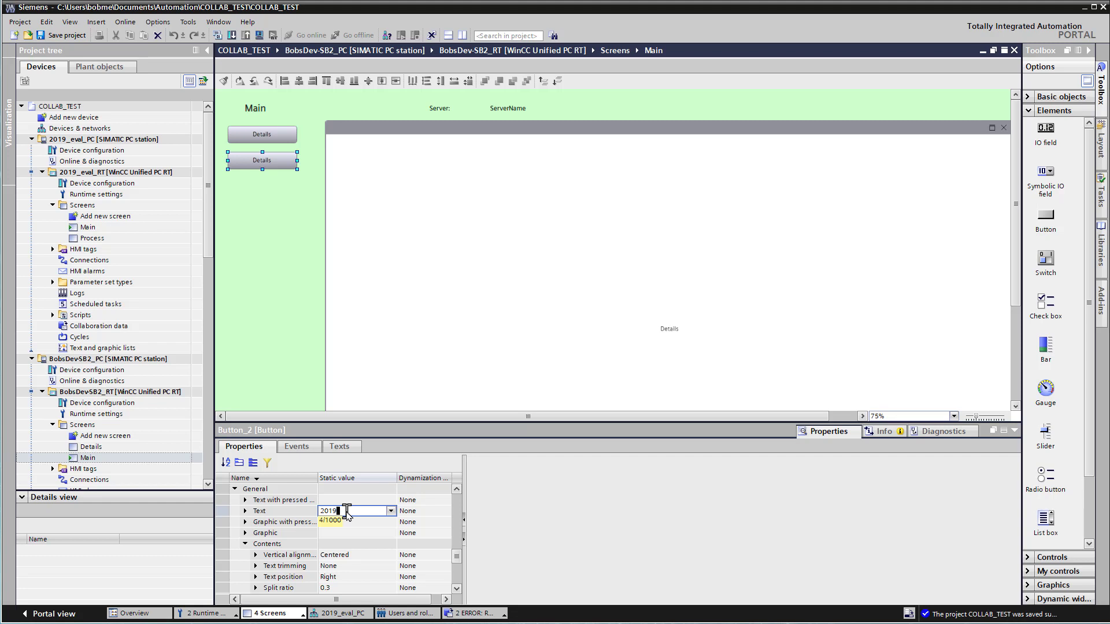
{"action": "type", "text": " Eval Process"}
{"action": "left_click", "coordinate": [296, 446]}
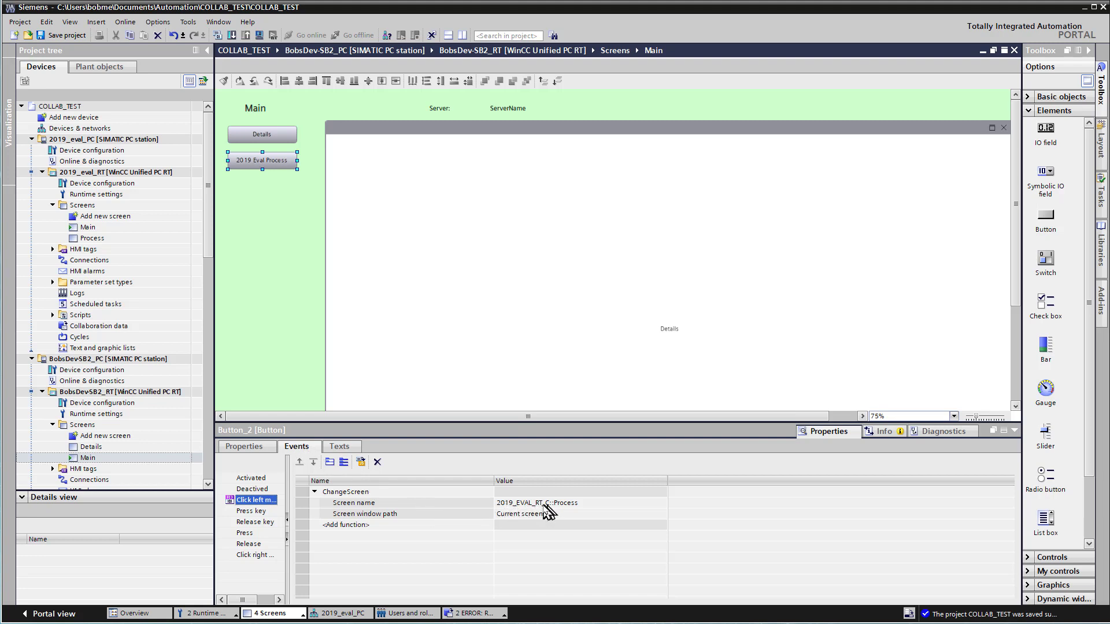
{"action": "left_click", "coordinate": [67, 39]}
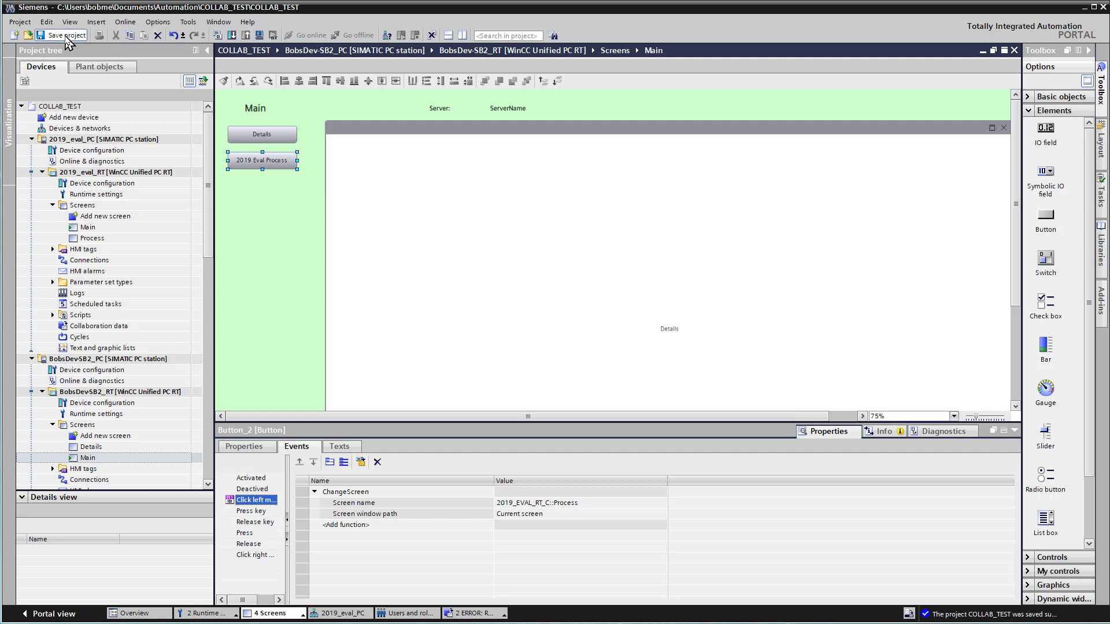
{"action": "left_click", "coordinate": [302, 286]}
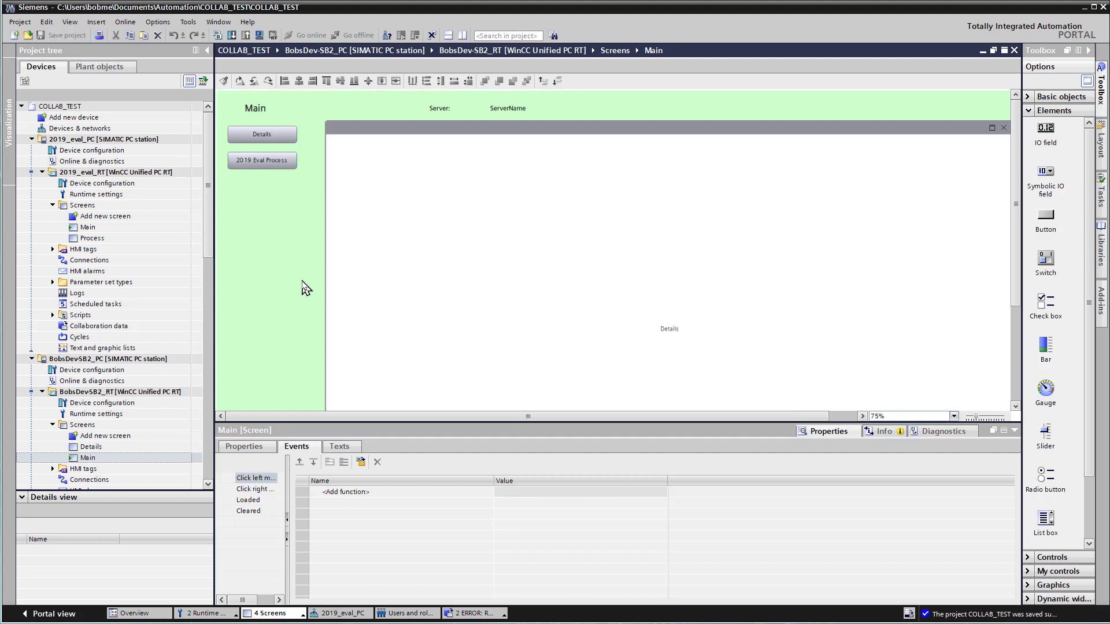